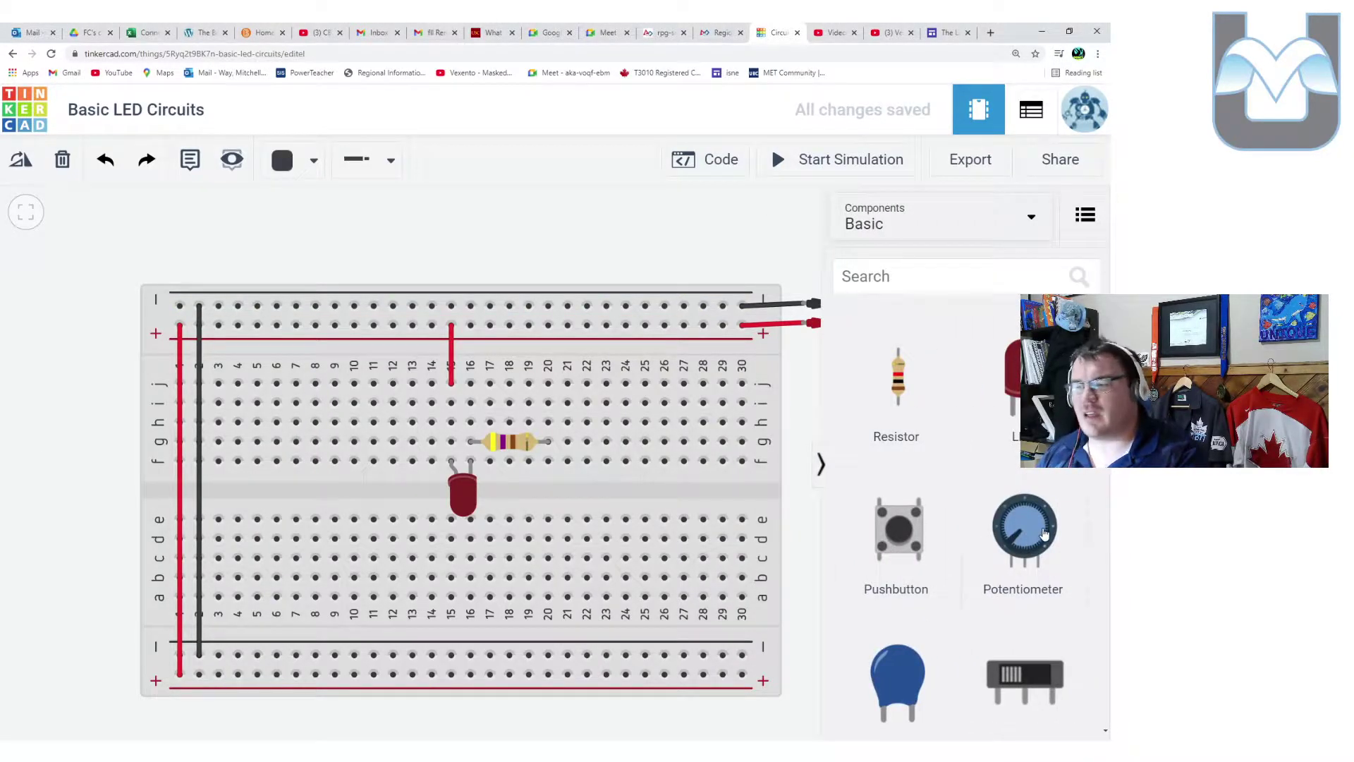
Place a potentiometer above the breadboard and zoom in on it
{"action": "left_click_drag", "start_coordinate": [1042, 535], "coordinate": [514, 269]}
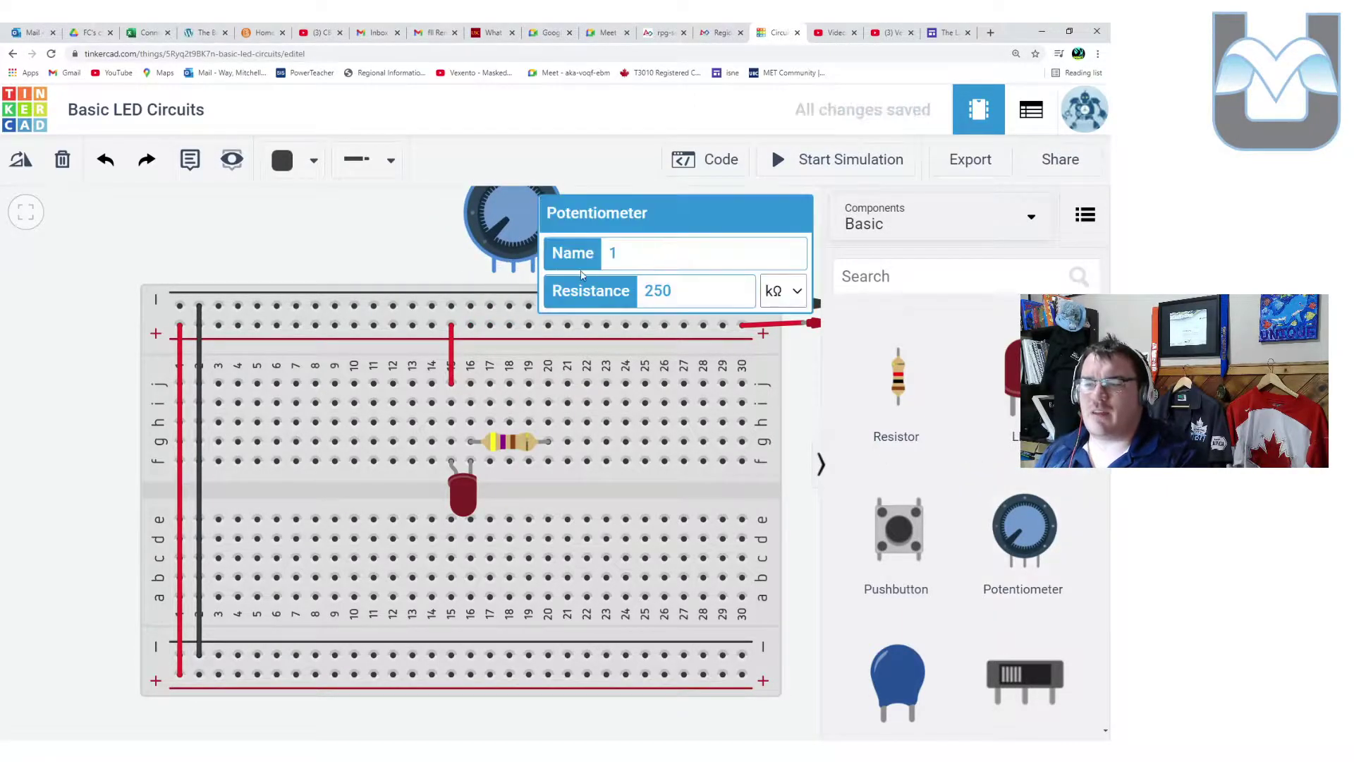
{"action": "left_click", "coordinate": [333, 272]}
{"action": "scroll", "coordinate": [254, 280], "scroll_direction": "up", "scroll_amount": 3}
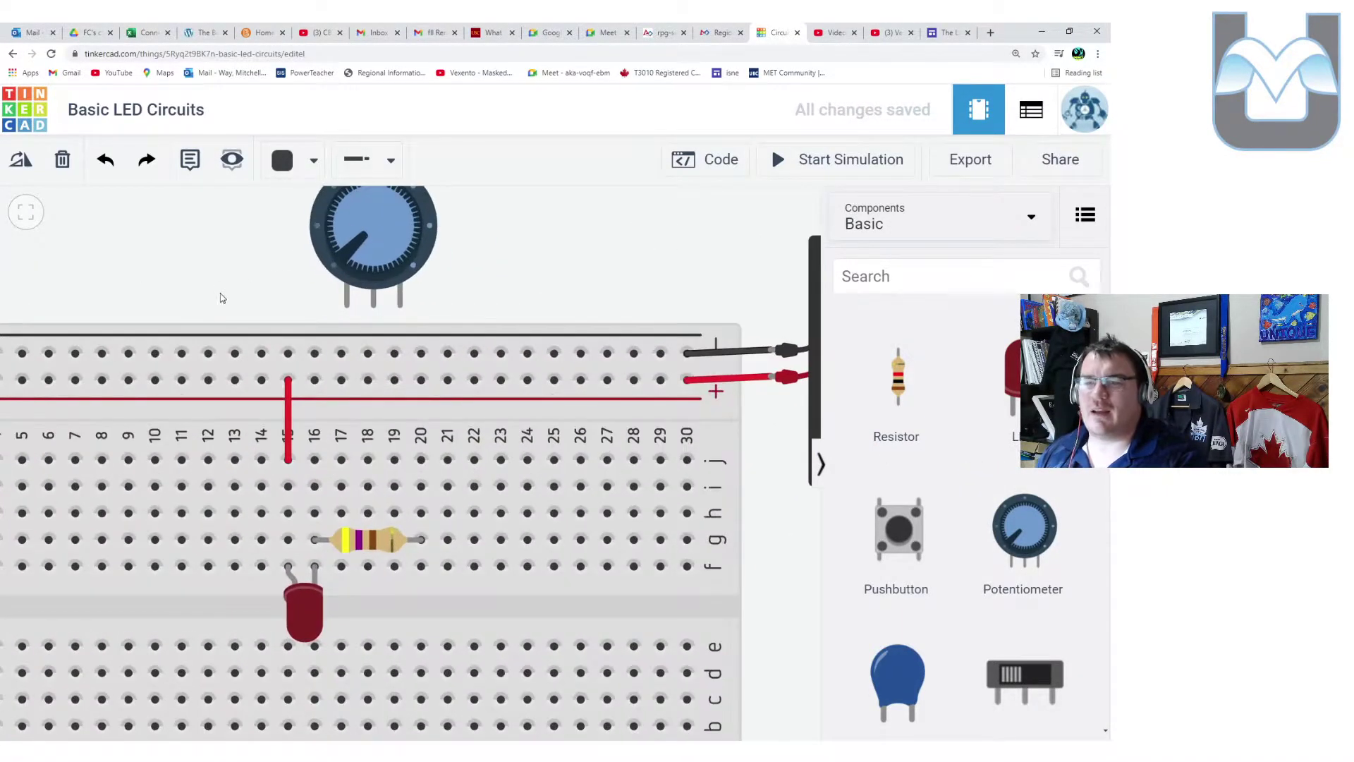
Collapse the Components panel and check the potentiometer's resistance setting
{"action": "left_click", "coordinate": [820, 464]}
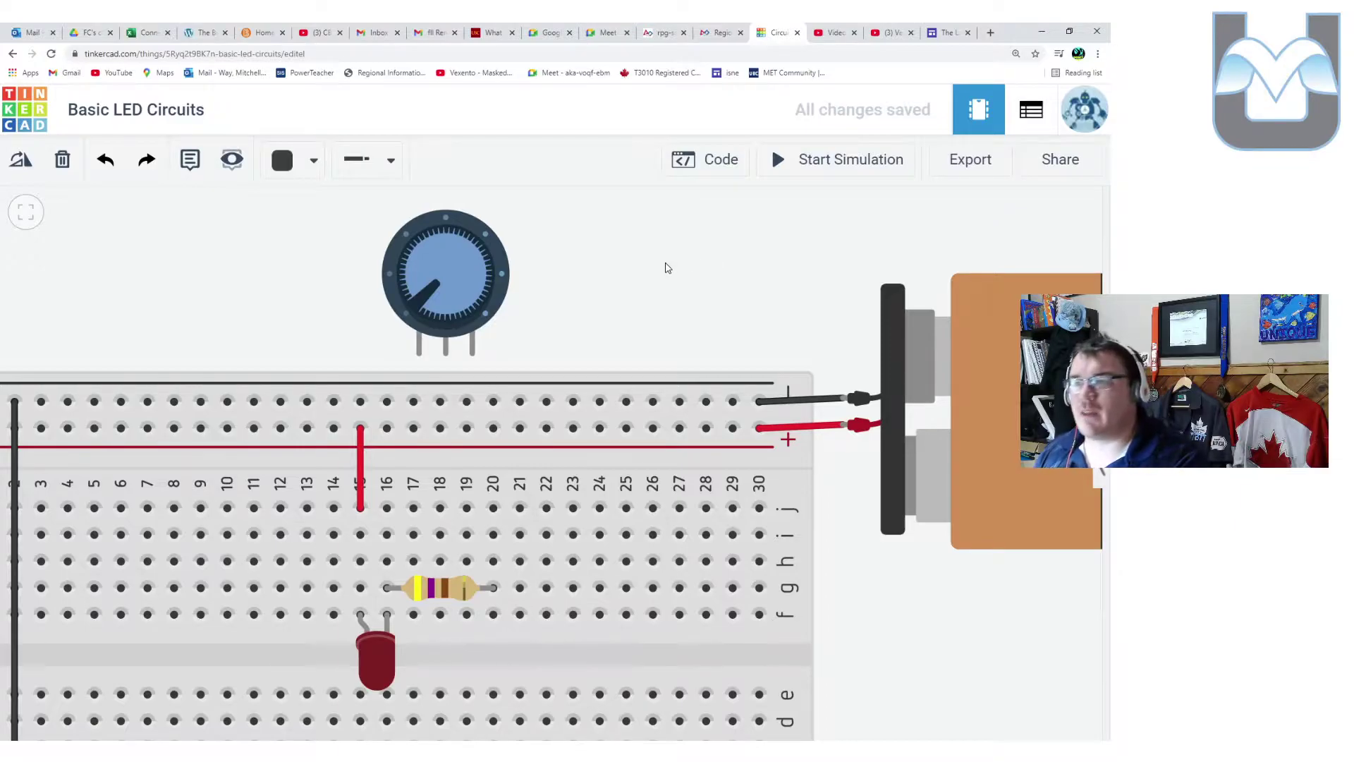
{"action": "left_click", "coordinate": [454, 277]}
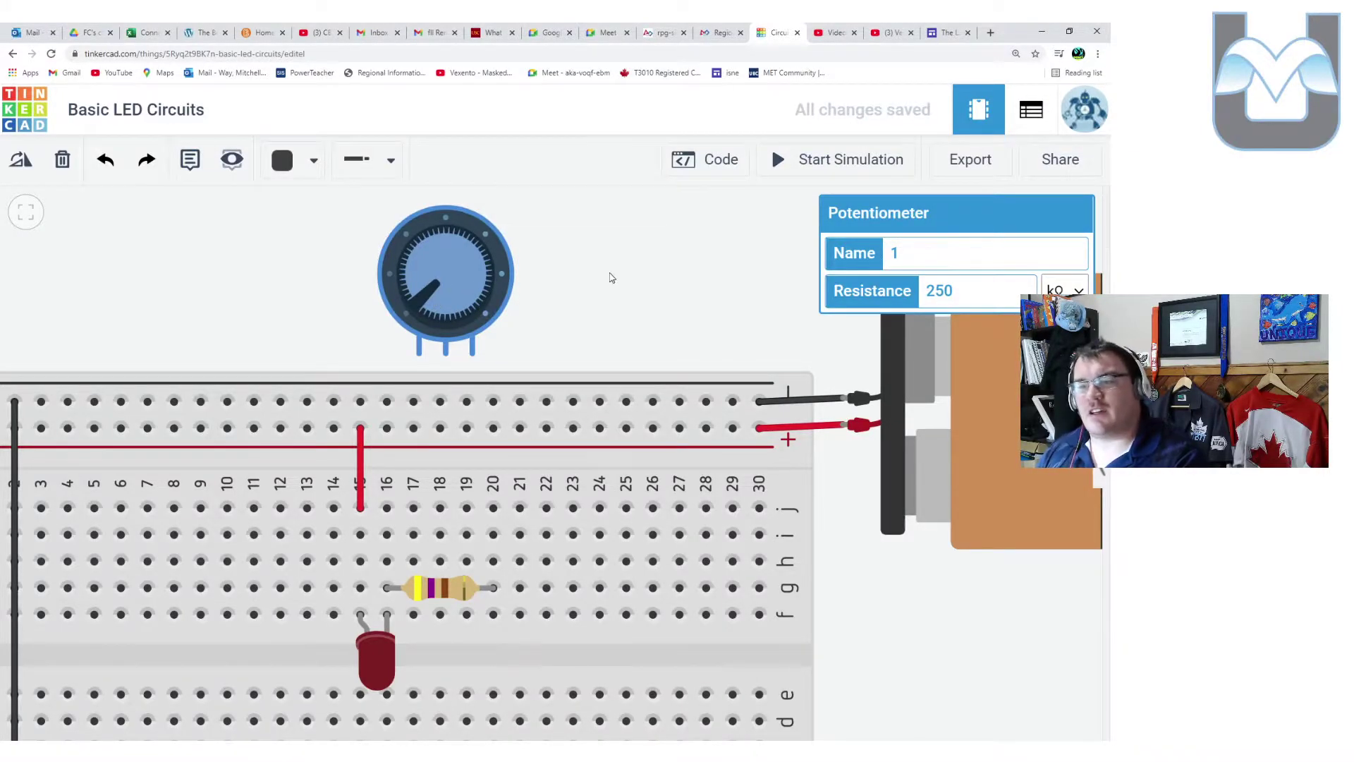
{"action": "left_click", "coordinate": [610, 278]}
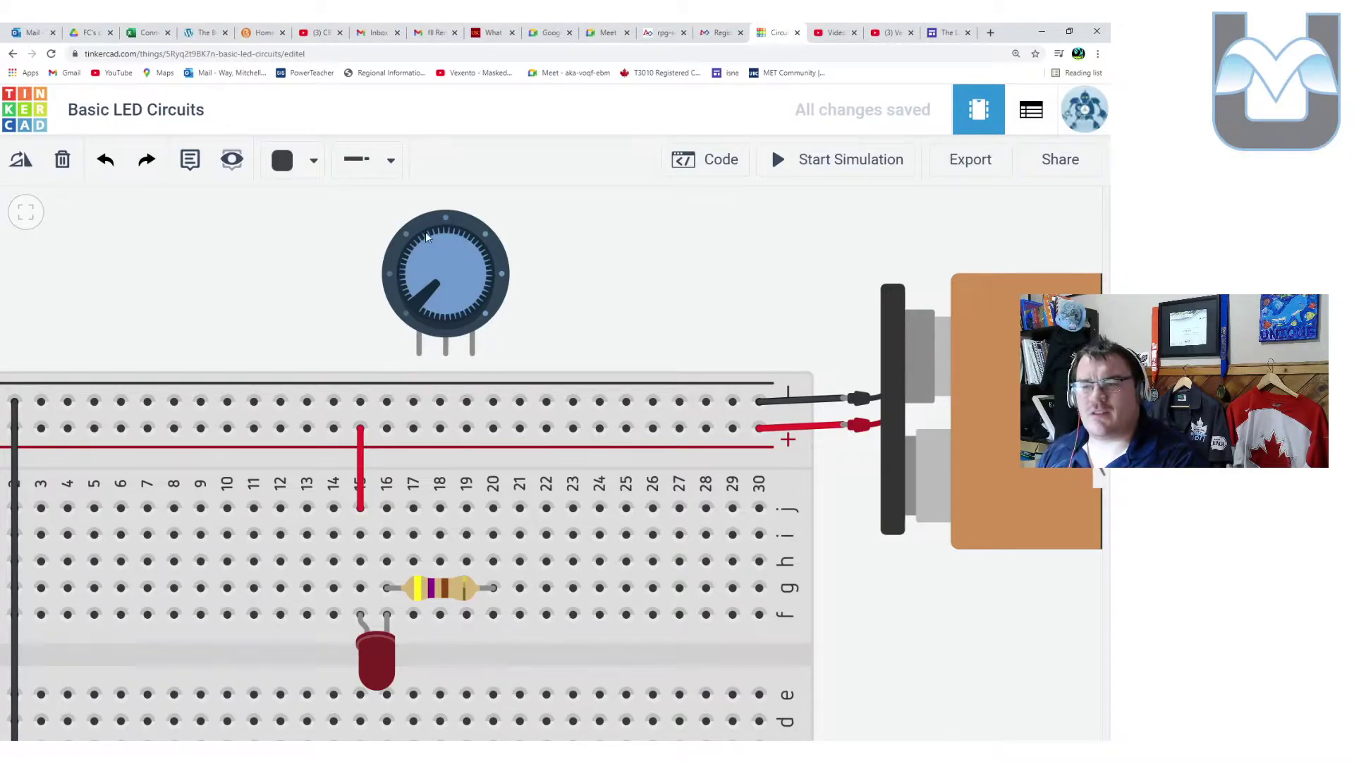
{"action": "left_click", "coordinate": [470, 301]}
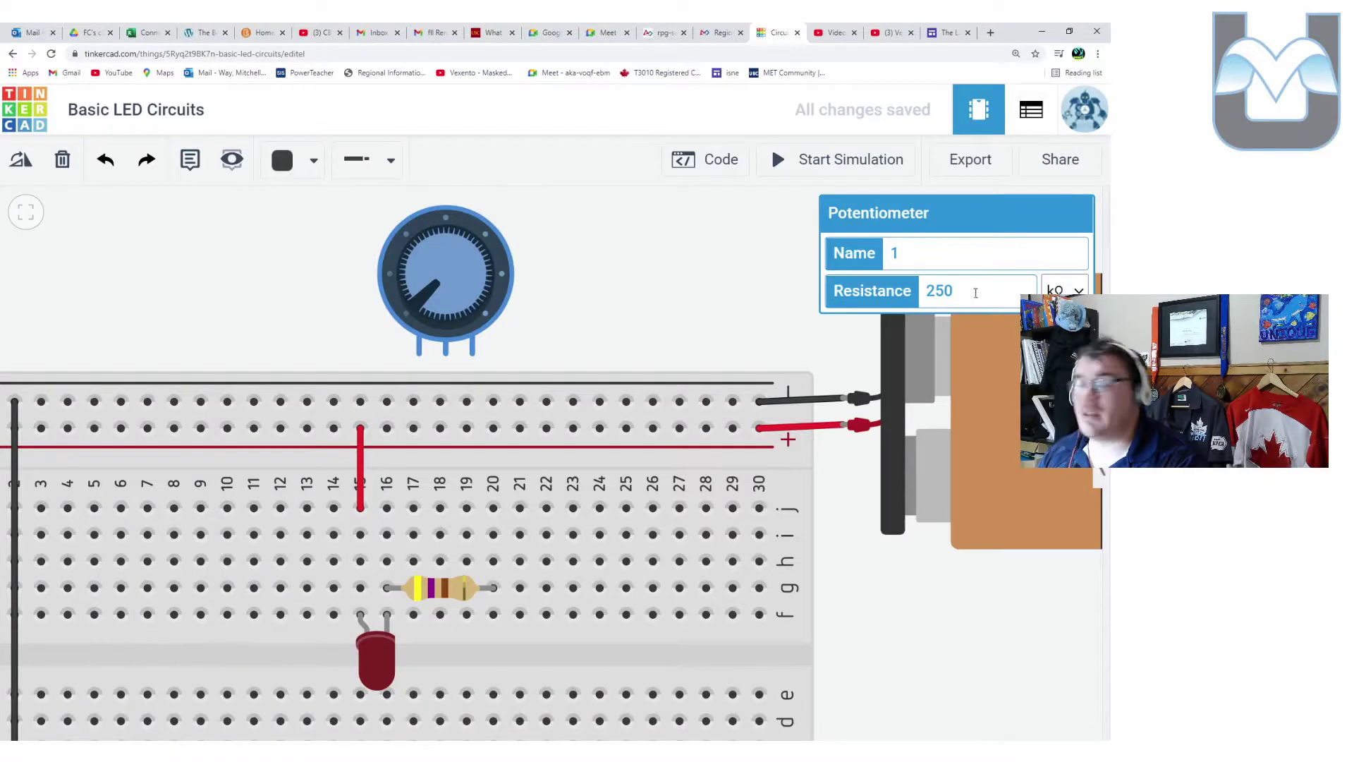
{"action": "left_click", "coordinate": [620, 300]}
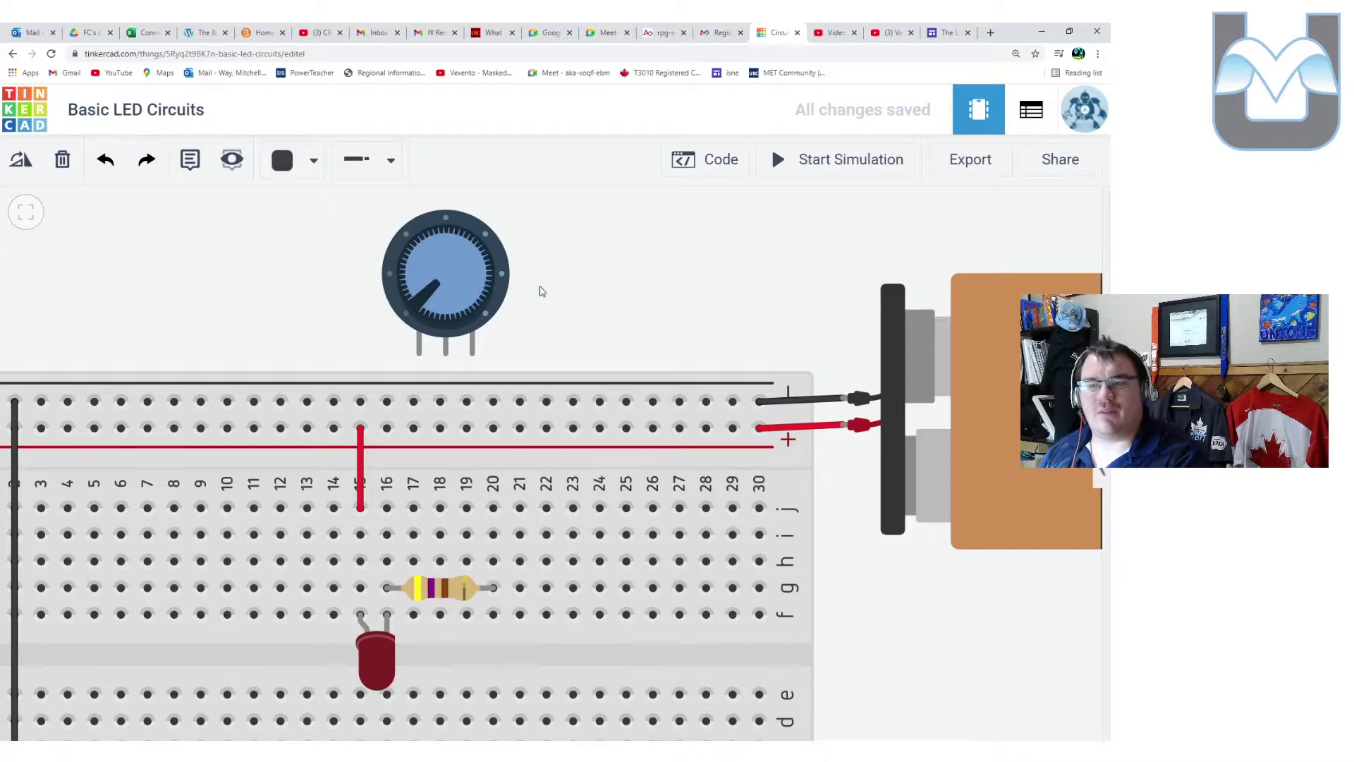
Shift the circuit down and add a multimeter left of the potentiometer
{"action": "left_click_drag", "start_coordinate": [509, 296], "coordinate": [765, 274]}
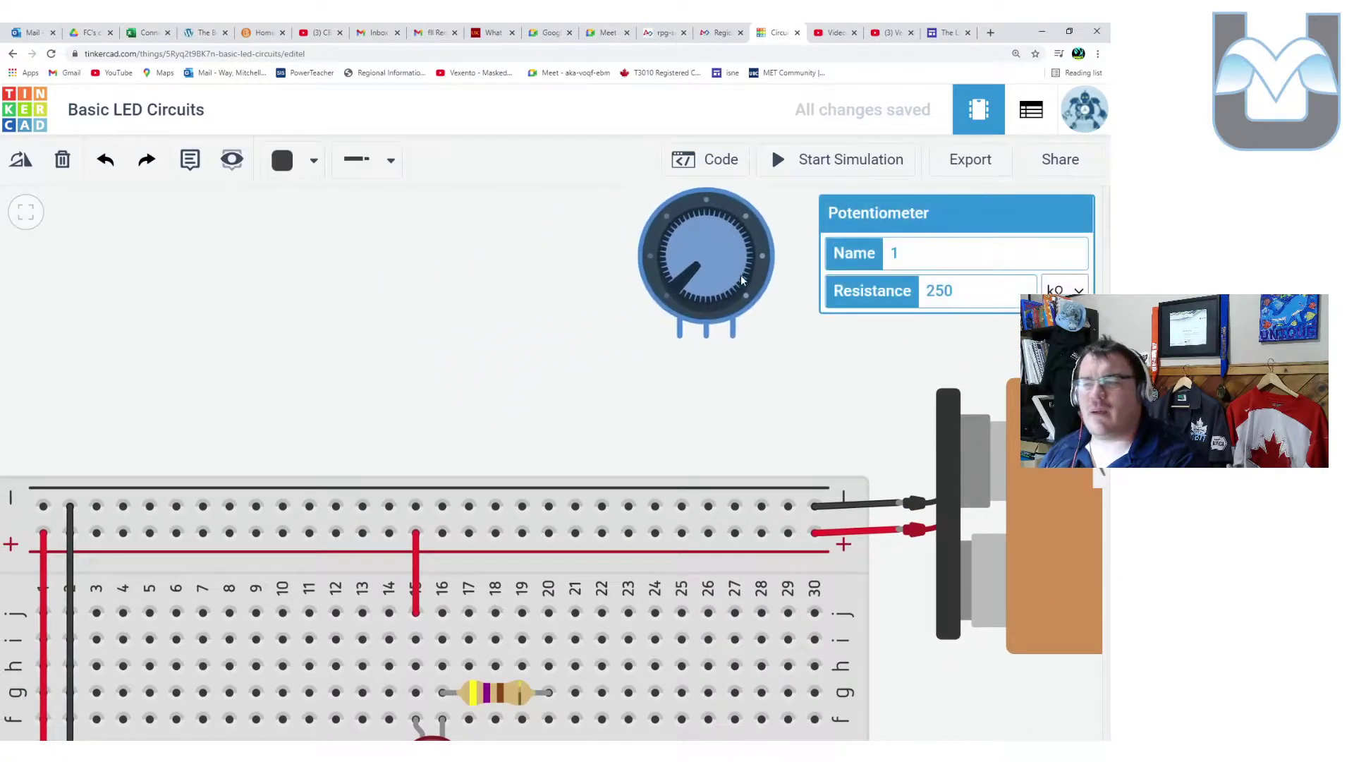
{"action": "left_click", "coordinate": [1102, 472]}
{"action": "scroll", "coordinate": [976, 554], "scroll_direction": "down", "scroll_amount": 15}
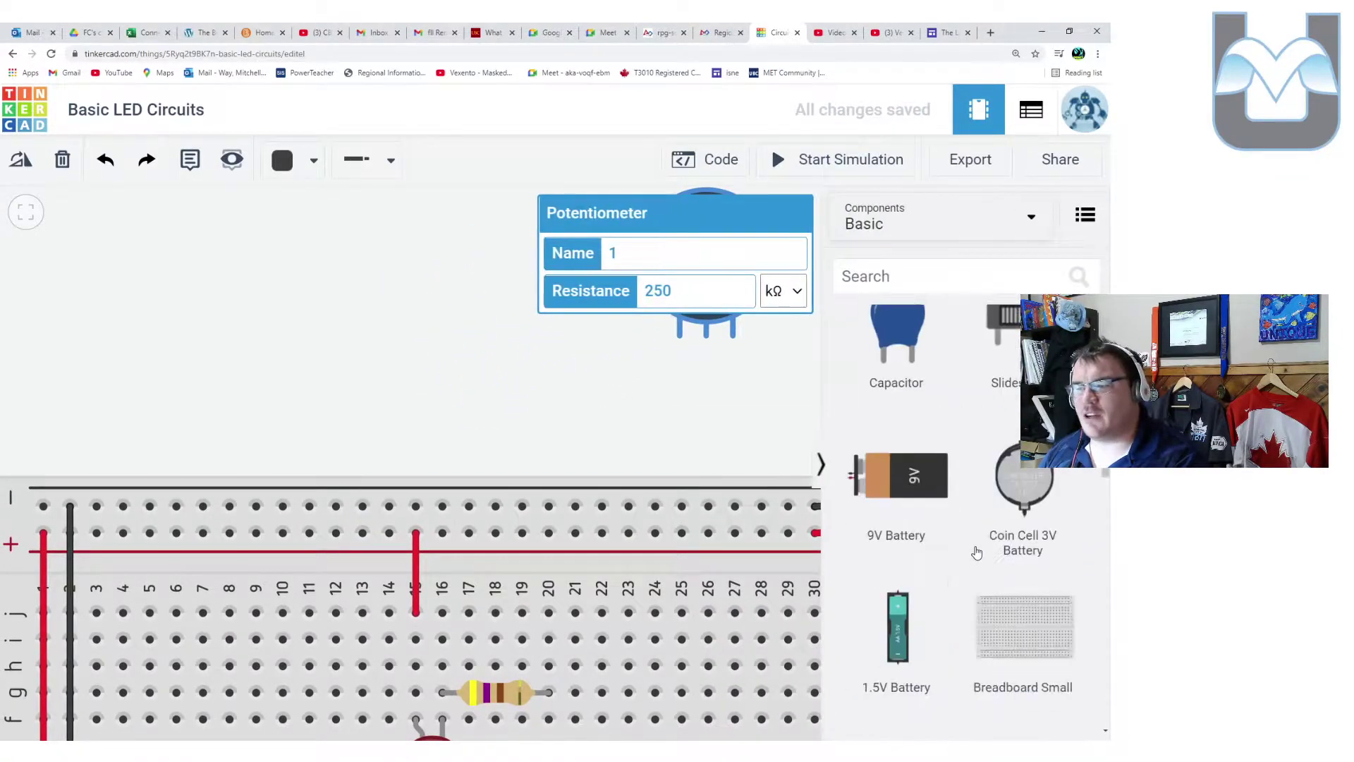
{"action": "left_click_drag", "start_coordinate": [906, 658], "coordinate": [371, 336]}
{"action": "left_click", "coordinate": [739, 407]}
{"action": "scroll", "coordinate": [493, 454], "scroll_direction": "up", "scroll_amount": 3}
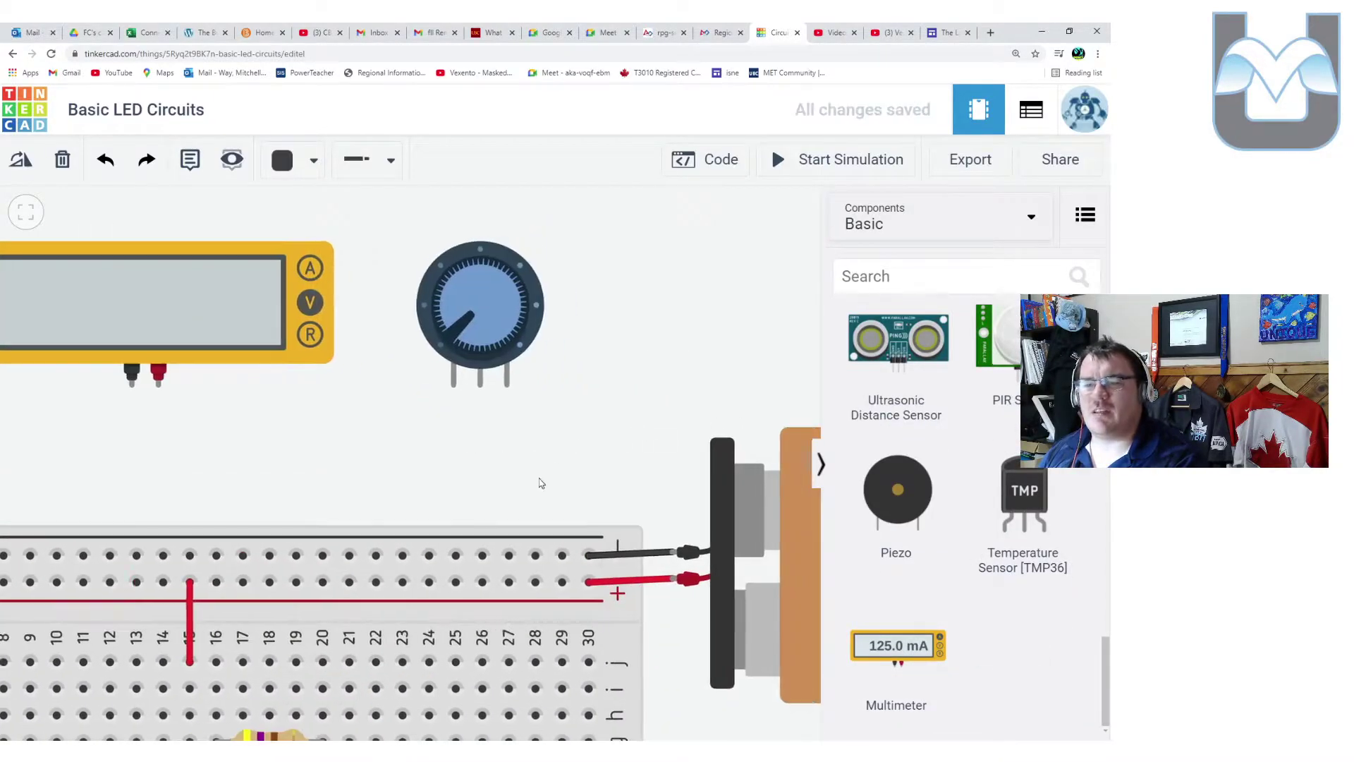
{"action": "scroll", "coordinate": [520, 492], "scroll_direction": "down", "scroll_amount": 2}
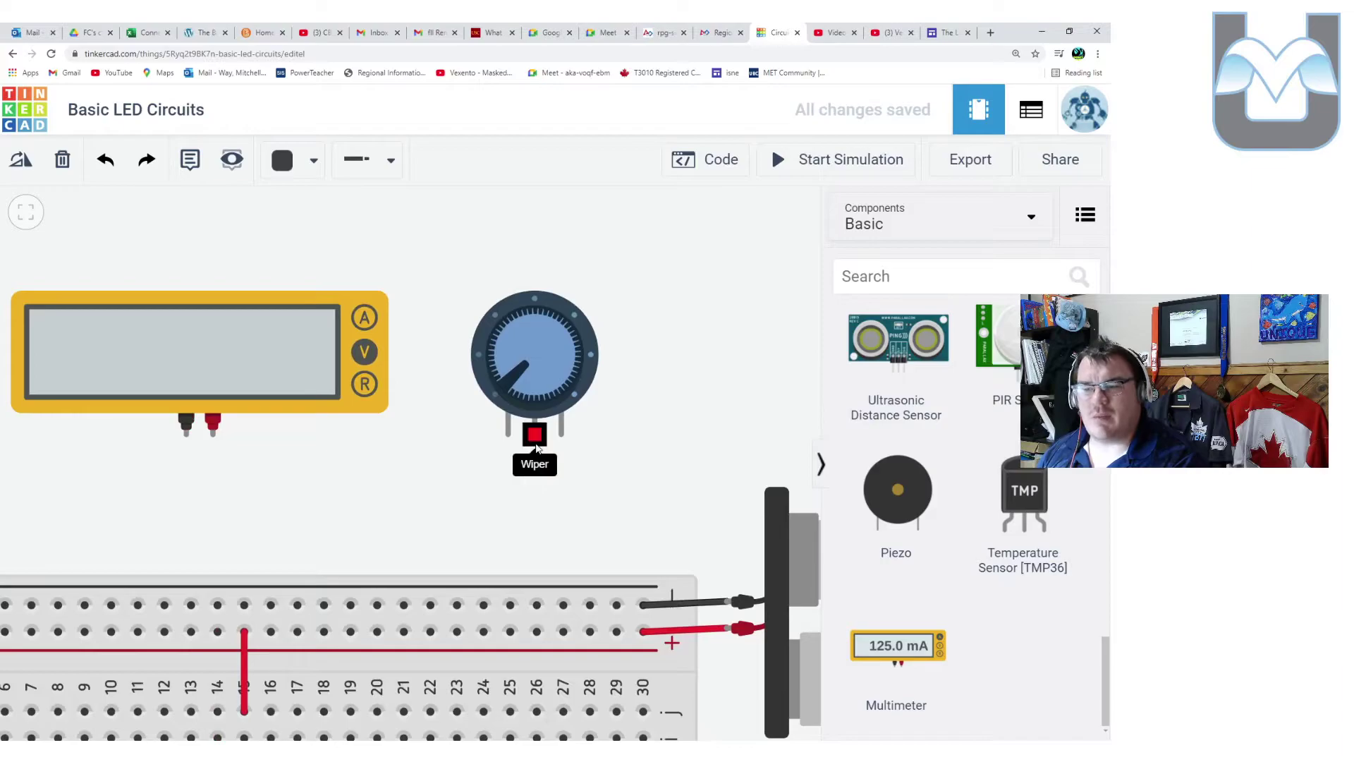
Wire the potentiometer's wiper to the multimeter's positive lead, routed below the potentiometer
{"action": "left_click", "coordinate": [535, 431]}
{"action": "left_click", "coordinate": [213, 434]}
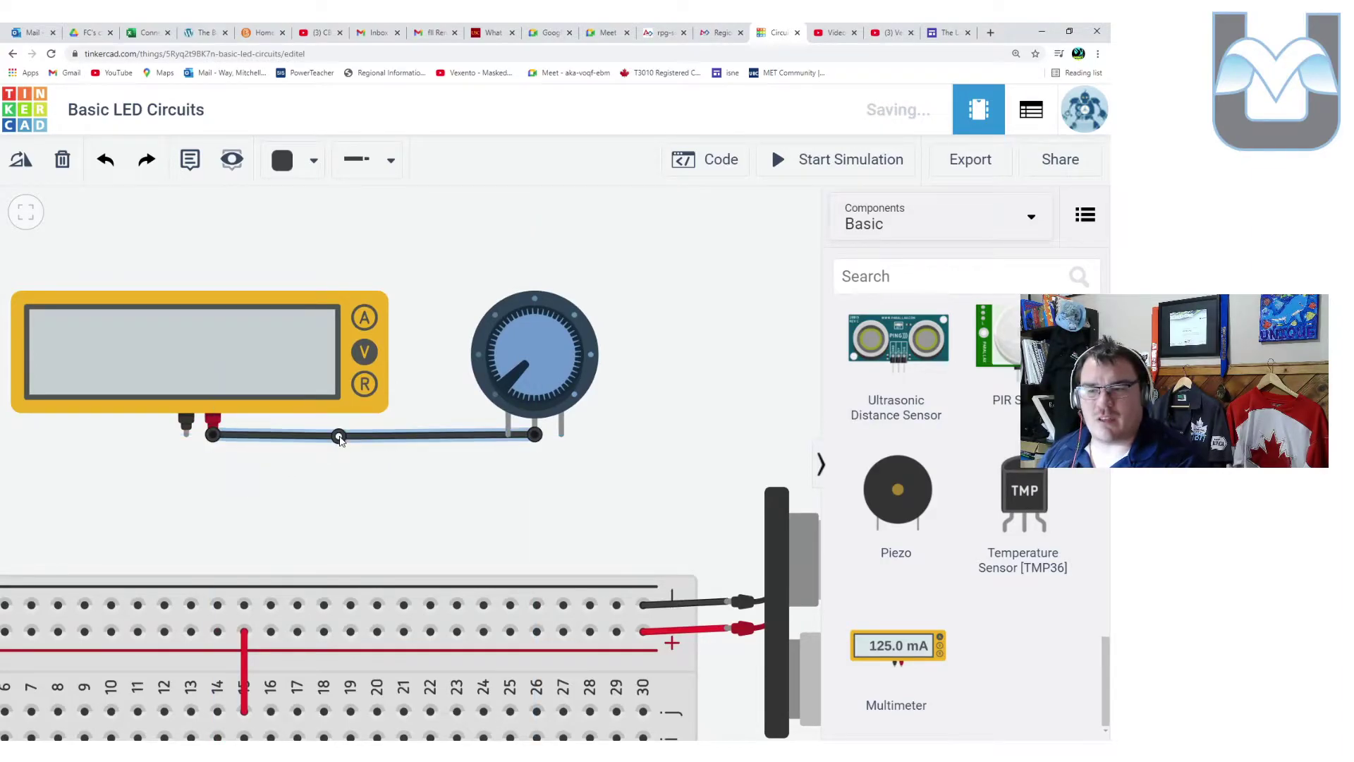
{"action": "left_click_drag", "start_coordinate": [339, 437], "coordinate": [535, 477]}
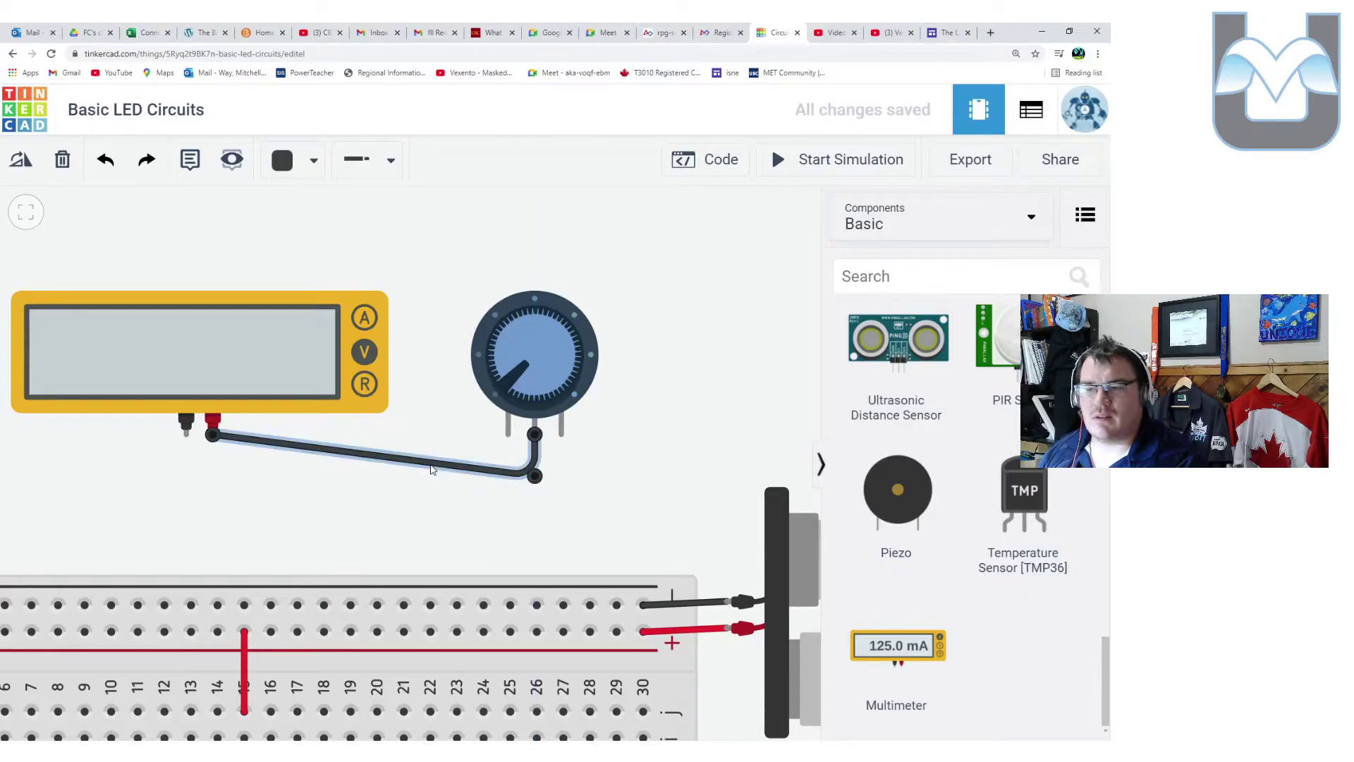
{"action": "left_click_drag", "start_coordinate": [432, 470], "coordinate": [212, 477]}
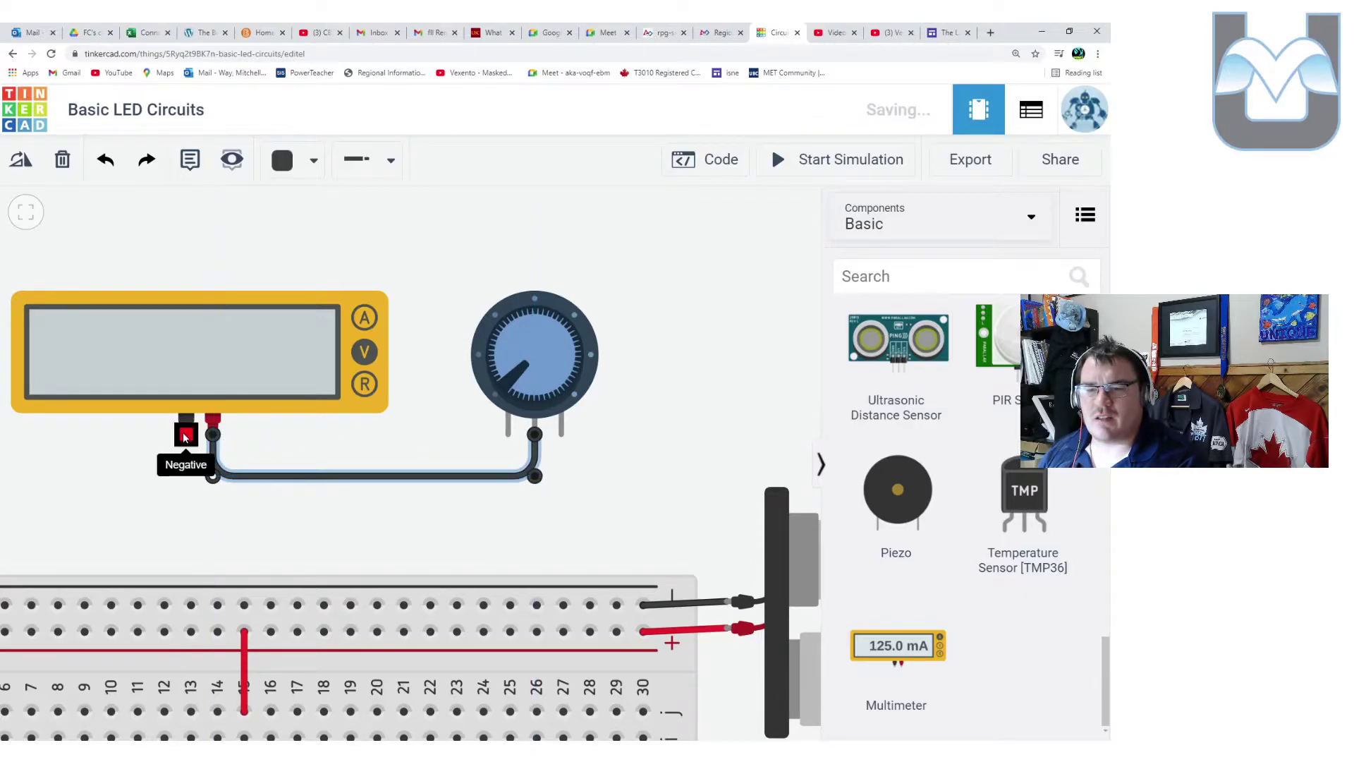
Wire the multimeter's negative lead to the potentiometer's left pin, then select the positive wire's colour choices
{"action": "left_click", "coordinate": [185, 436]}
{"action": "left_click", "coordinate": [509, 433]}
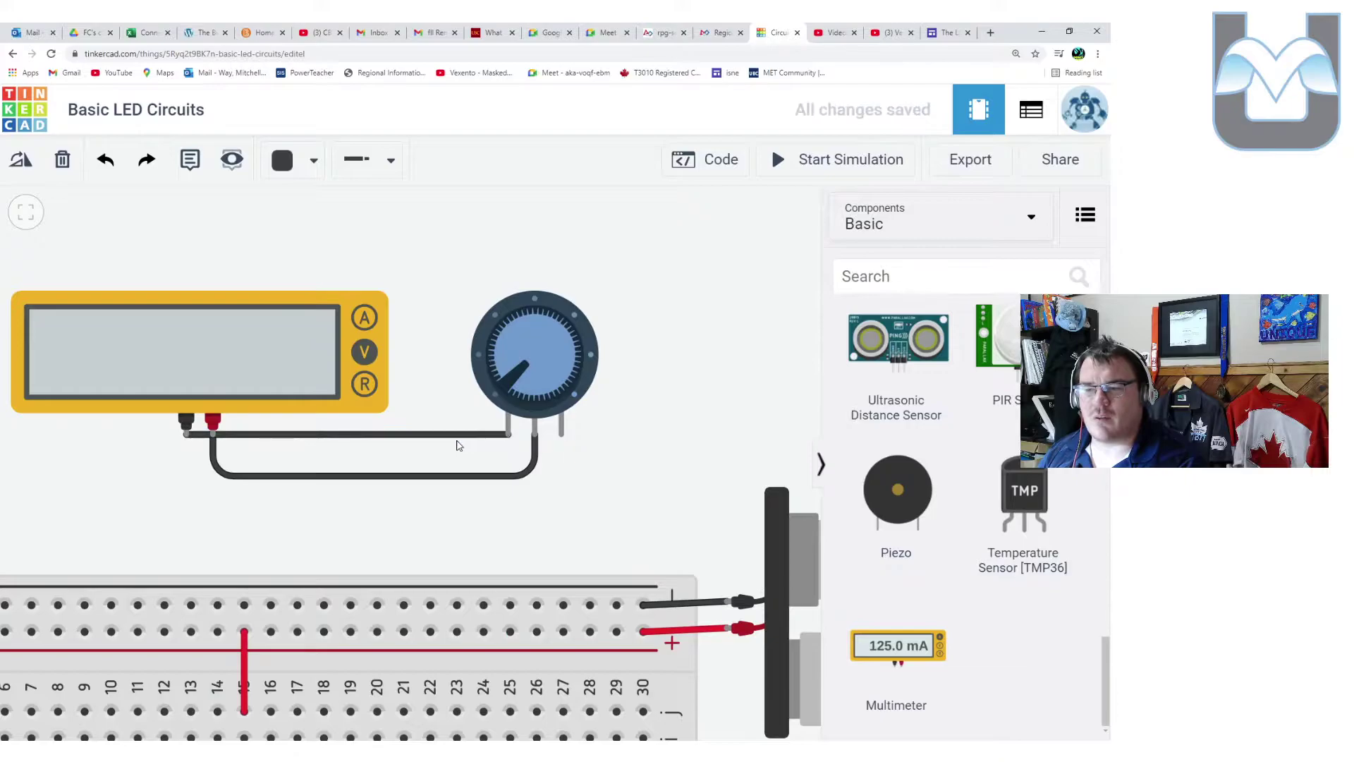
{"action": "left_click_drag", "start_coordinate": [455, 434], "coordinate": [508, 506]}
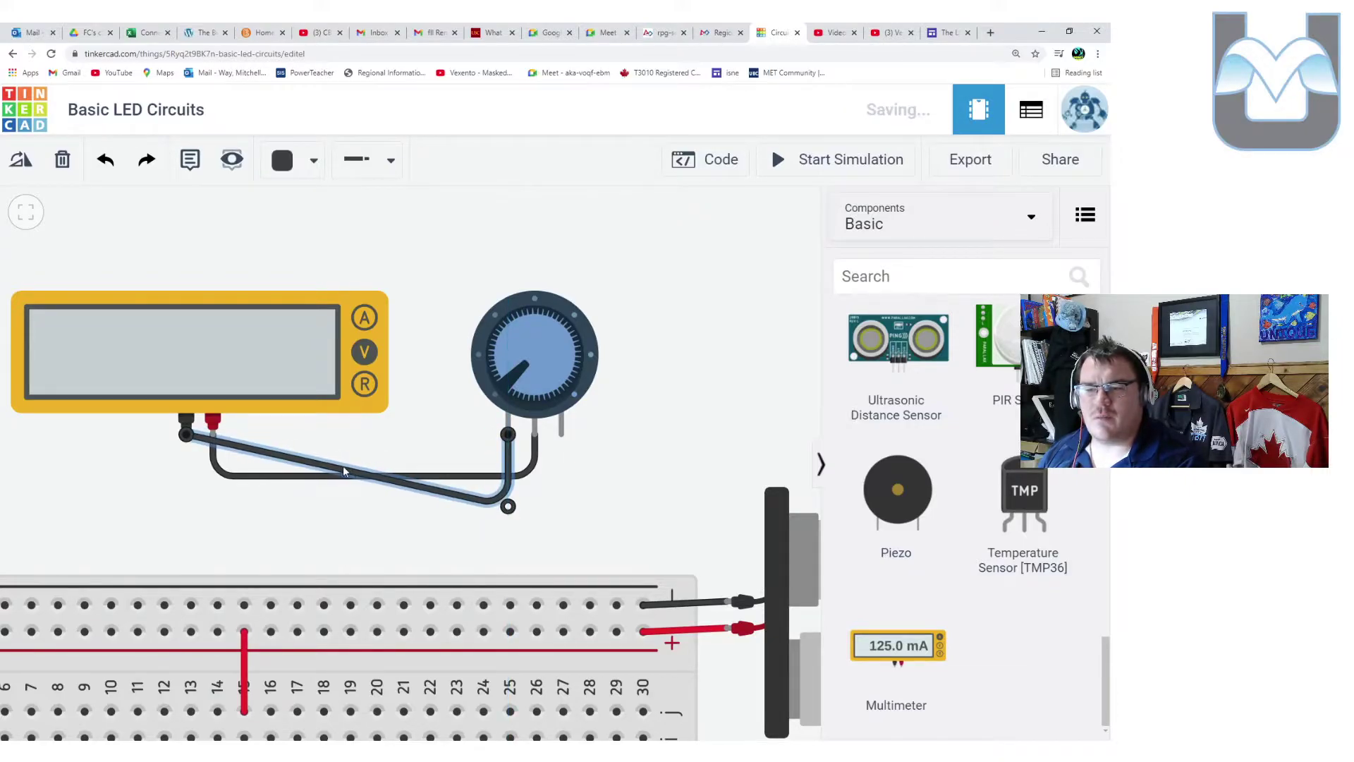
{"action": "left_click_drag", "start_coordinate": [343, 471], "coordinate": [191, 507]}
{"action": "left_click", "coordinate": [307, 474]}
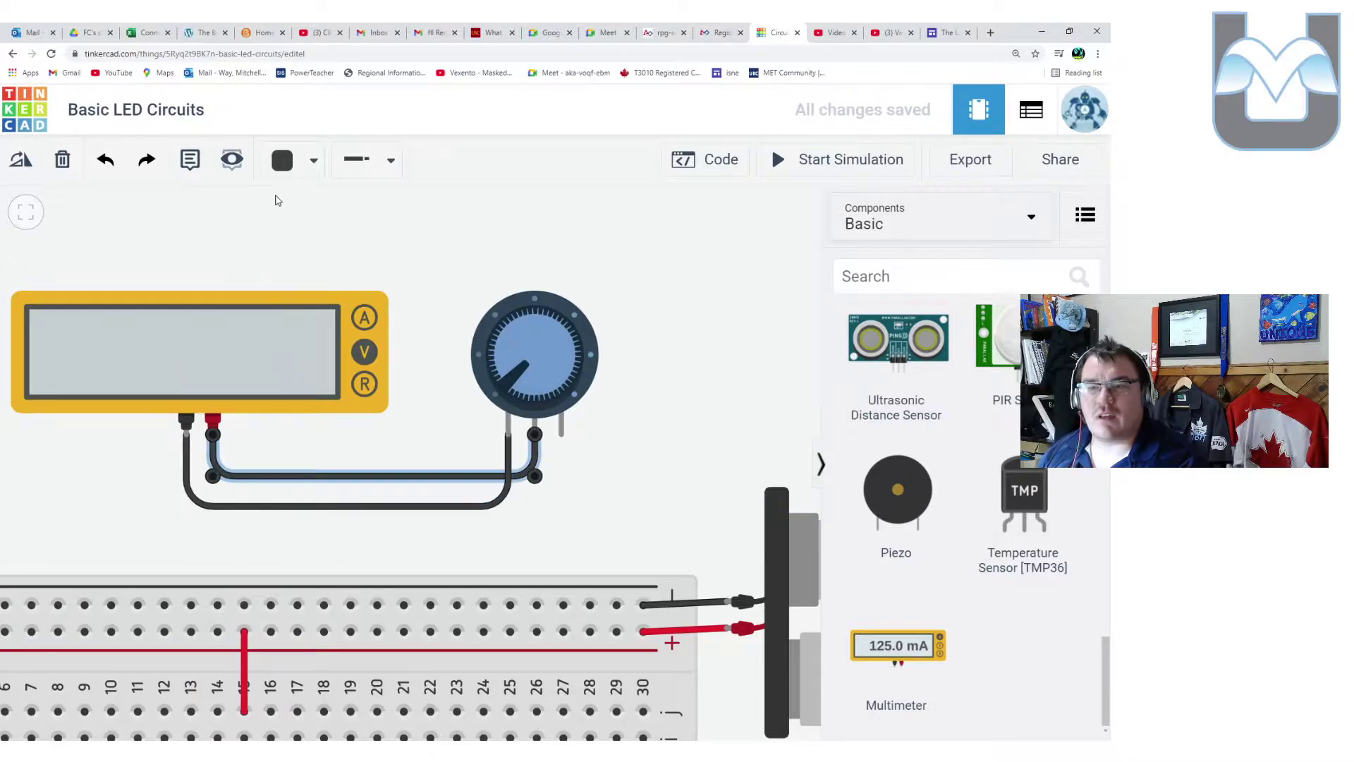
{"action": "left_click", "coordinate": [282, 160]}
Make the positive wire red, simulate in resistance mode, and turn the knob to 250 kΩ
{"action": "left_click", "coordinate": [304, 261]}
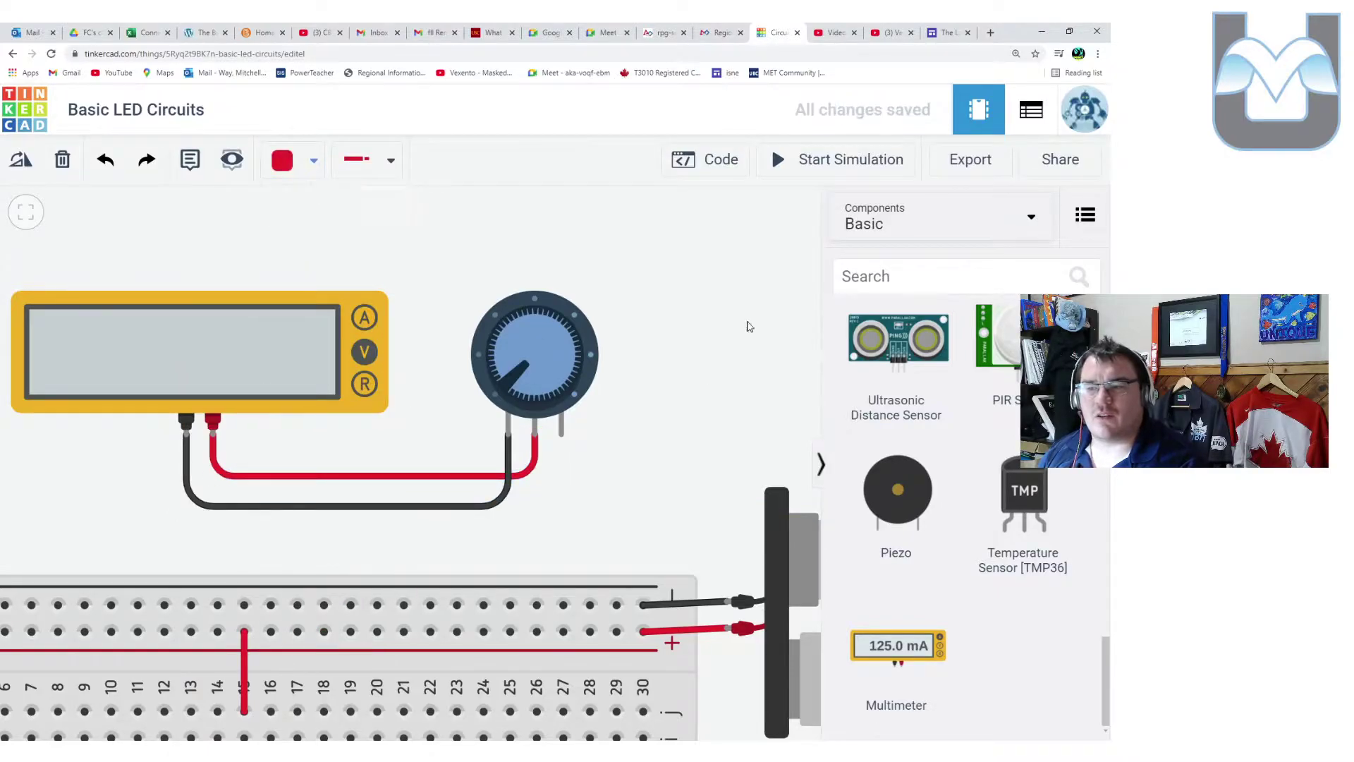
{"action": "left_click", "coordinate": [838, 166]}
{"action": "left_click", "coordinate": [364, 384]}
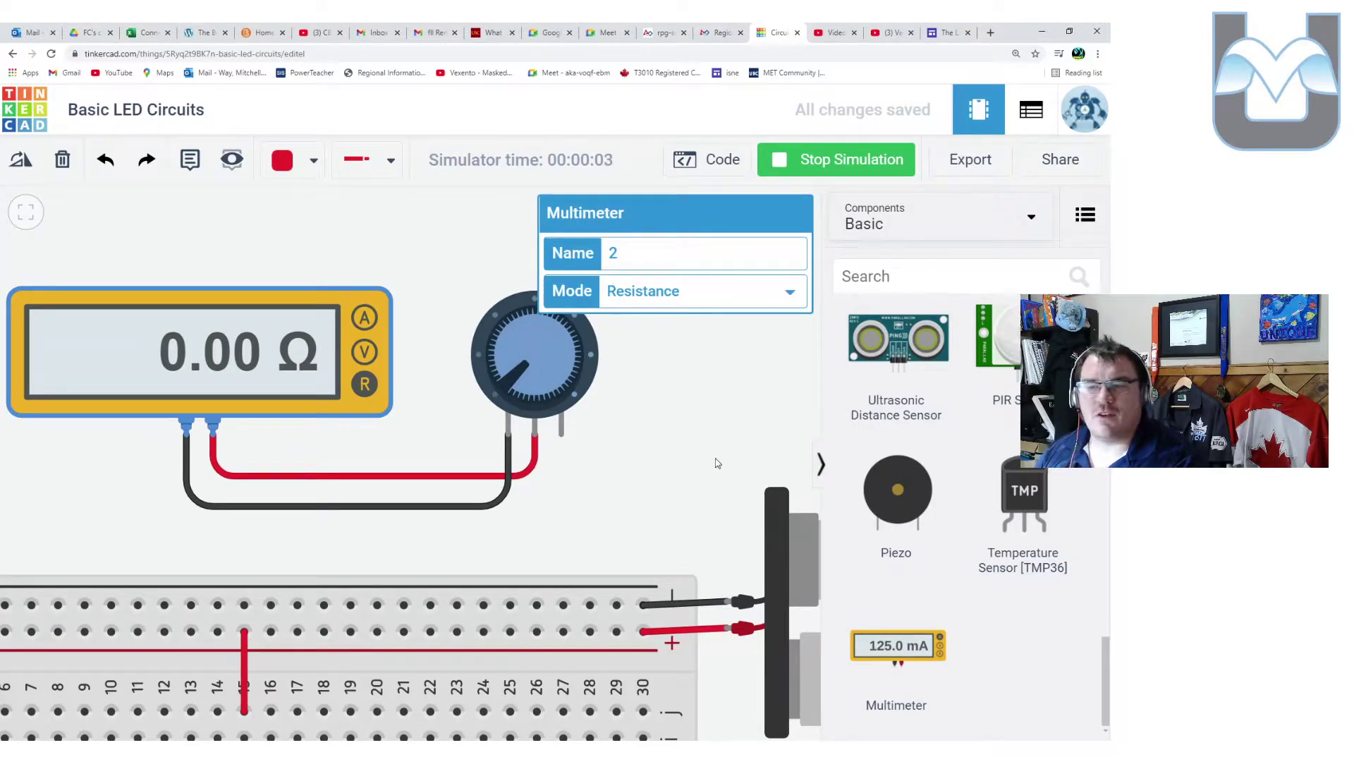
{"action": "left_click_drag", "start_coordinate": [684, 479], "coordinate": [671, 489]}
{"action": "left_click_drag", "start_coordinate": [500, 363], "coordinate": [552, 402]}
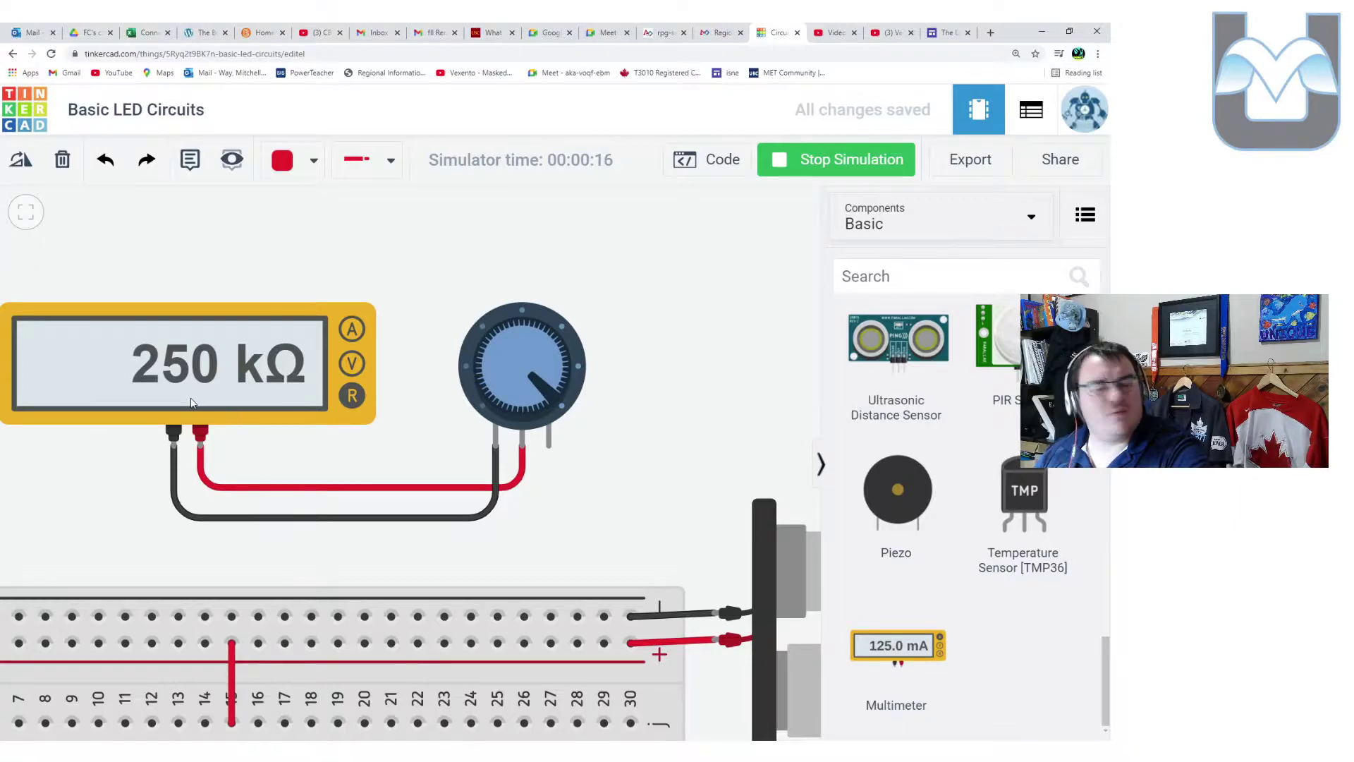
Stop the simulation and delete the multimeter's red and black probe wires
{"action": "left_click", "coordinate": [851, 164]}
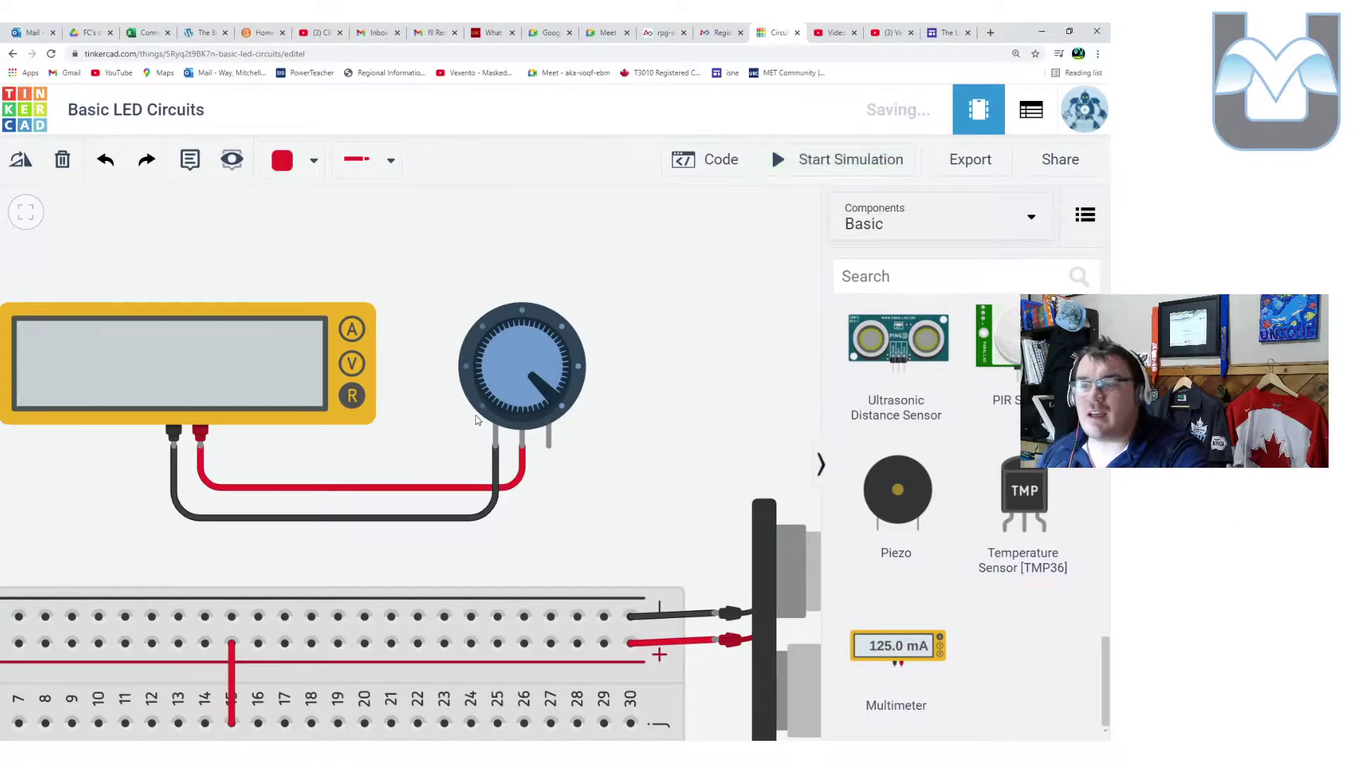
{"action": "left_click", "coordinate": [525, 382]}
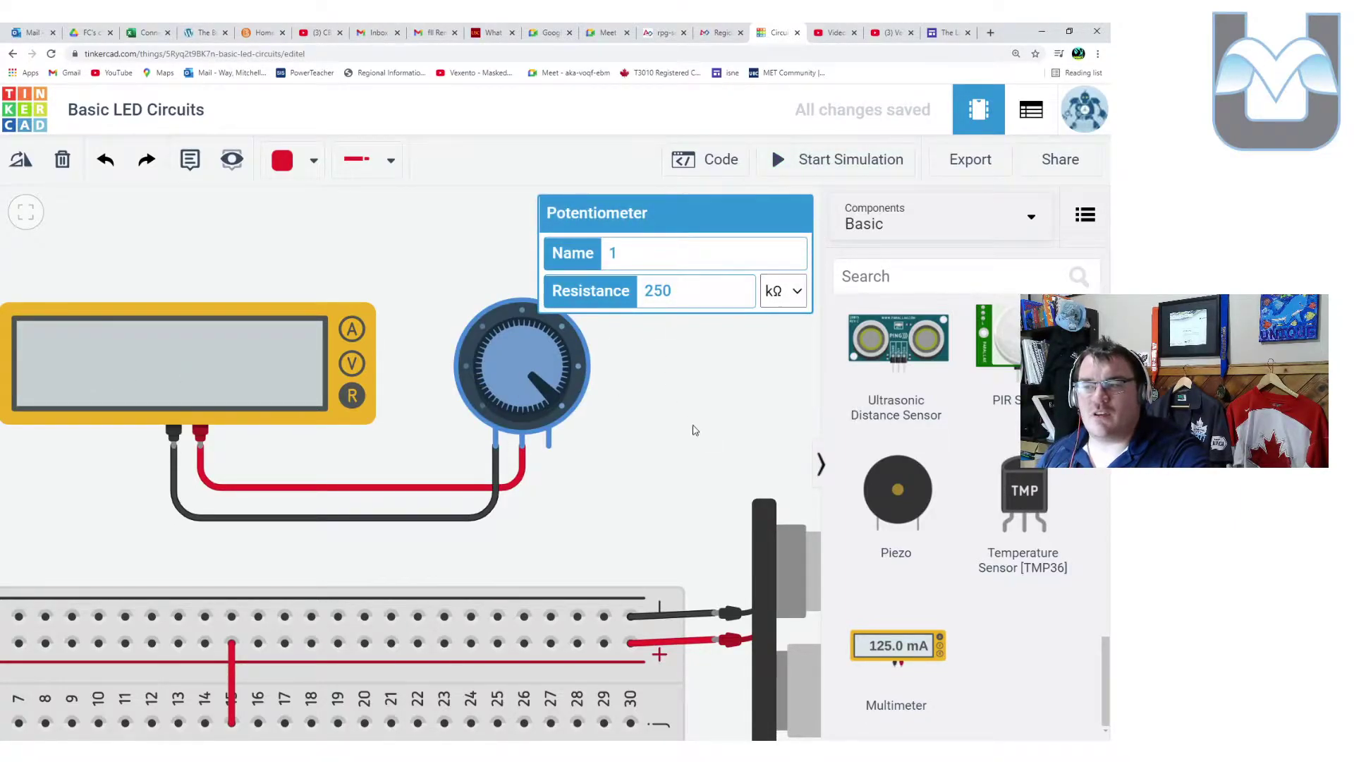
{"action": "left_click", "coordinate": [428, 399]}
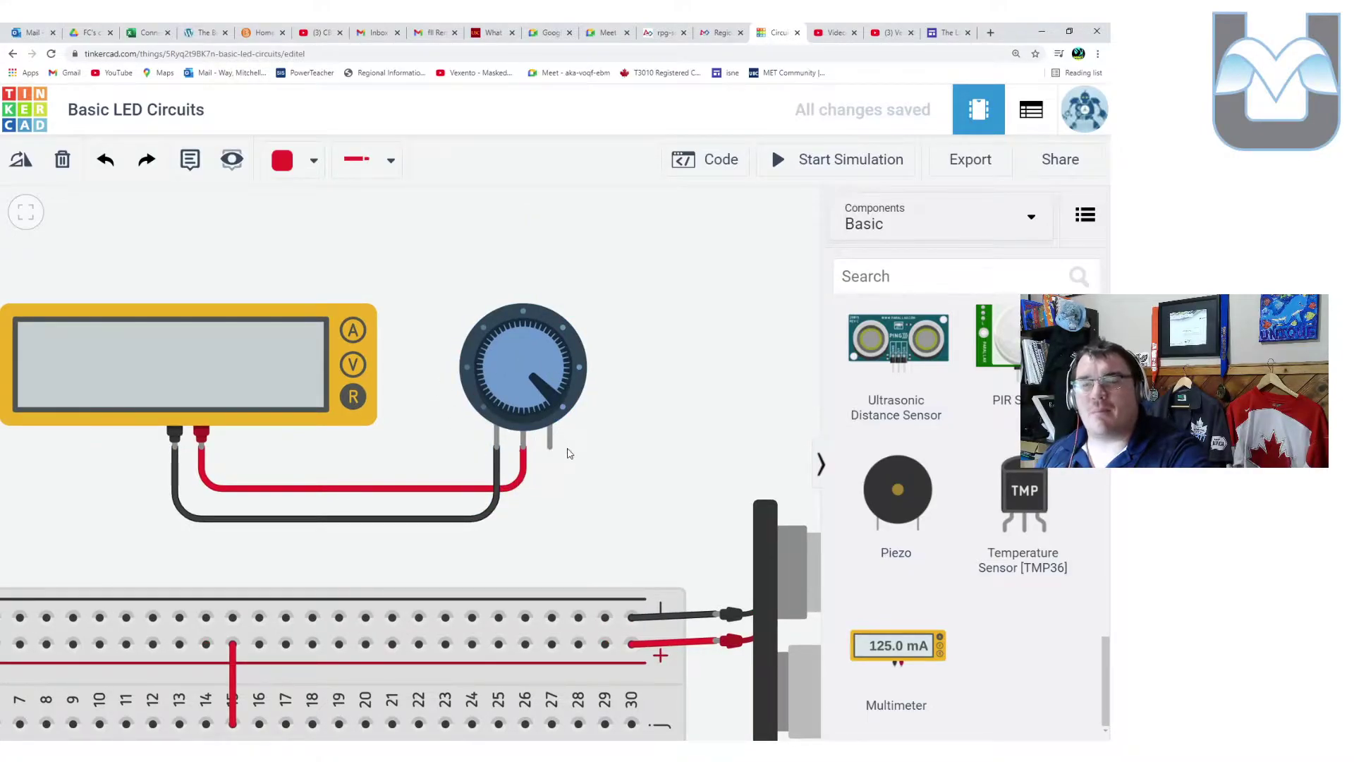
{"action": "left_click_drag", "start_coordinate": [565, 448], "coordinate": [650, 356]}
{"action": "left_click", "coordinate": [563, 404]}
{"action": "key", "text": "Delete"}
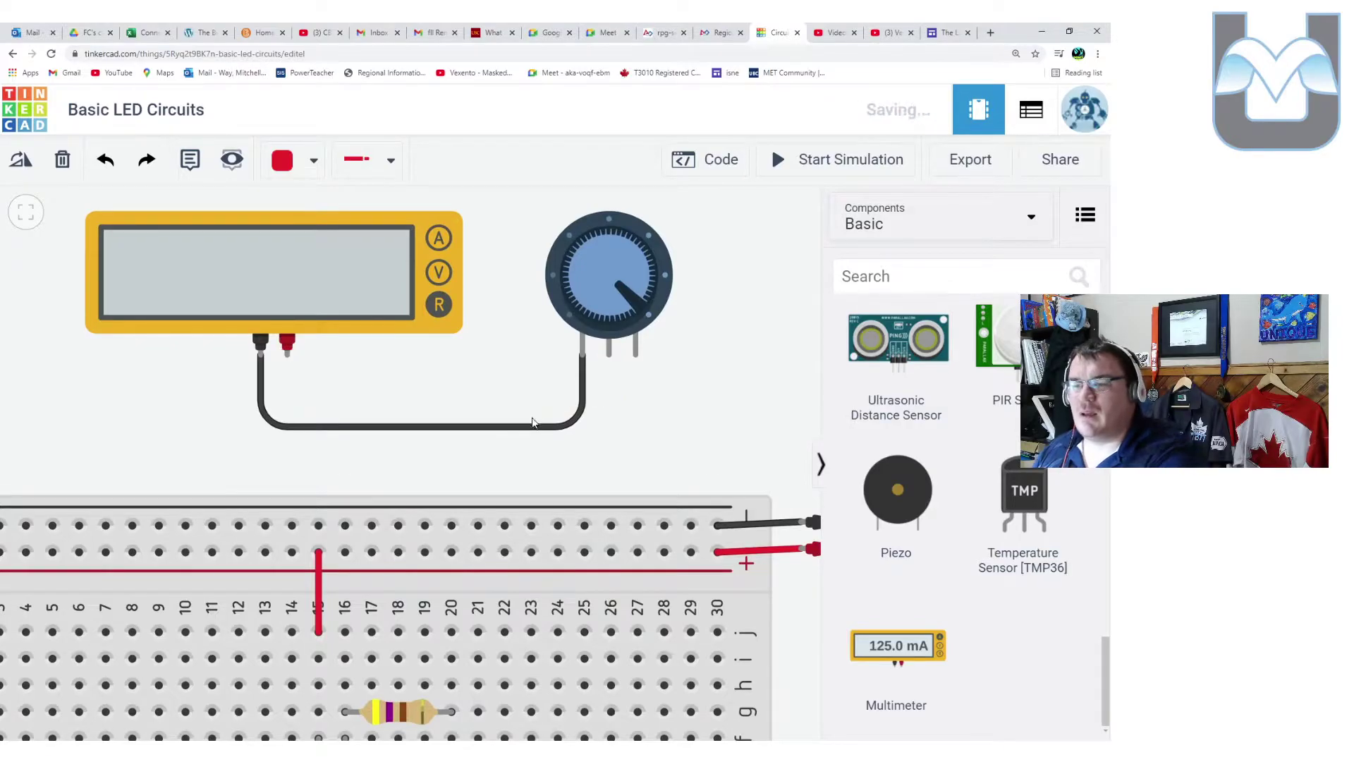
{"action": "left_click", "coordinate": [538, 426]}
{"action": "key", "text": "Delete"}
Place a potentiometer on the breadboard across columns 18–20
{"action": "left_click_drag", "start_coordinate": [617, 300], "coordinate": [460, 575]}
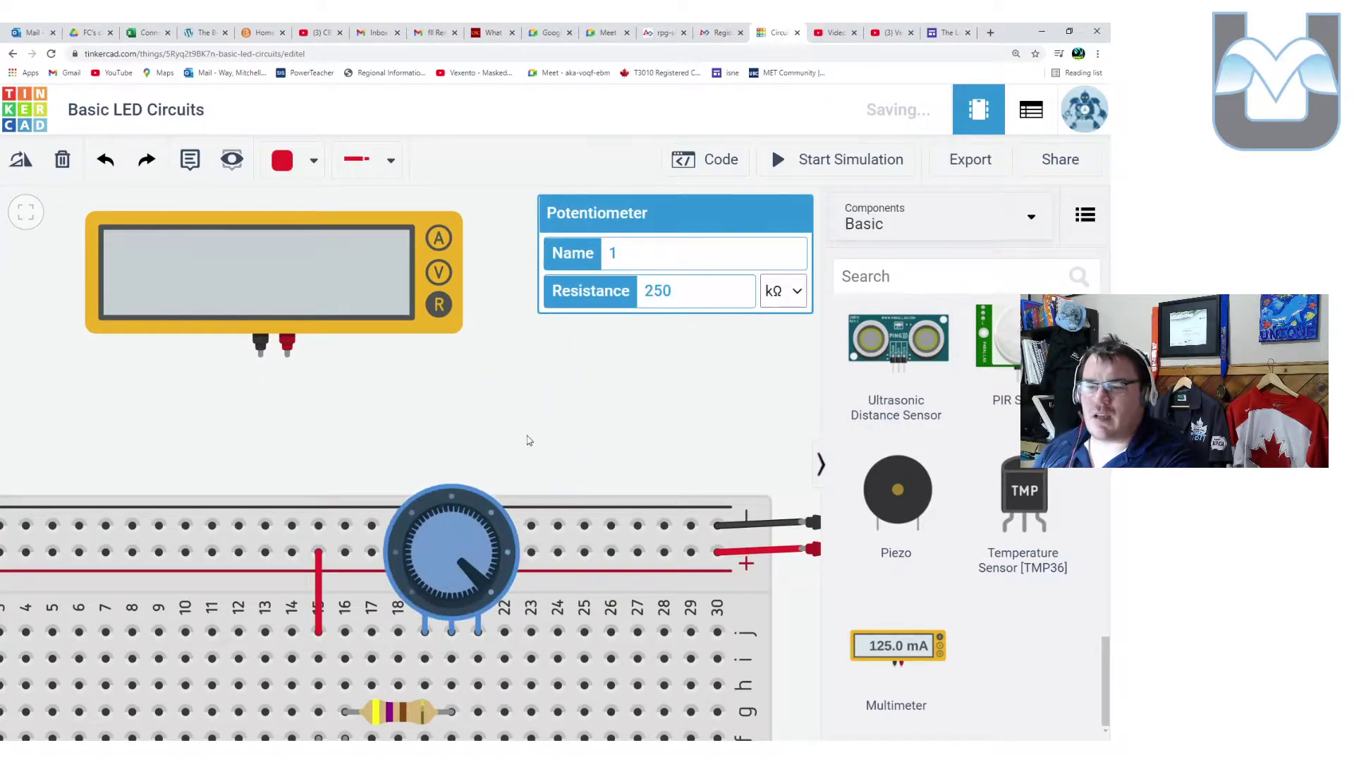
{"action": "left_click_drag", "start_coordinate": [572, 353], "coordinate": [596, 147]}
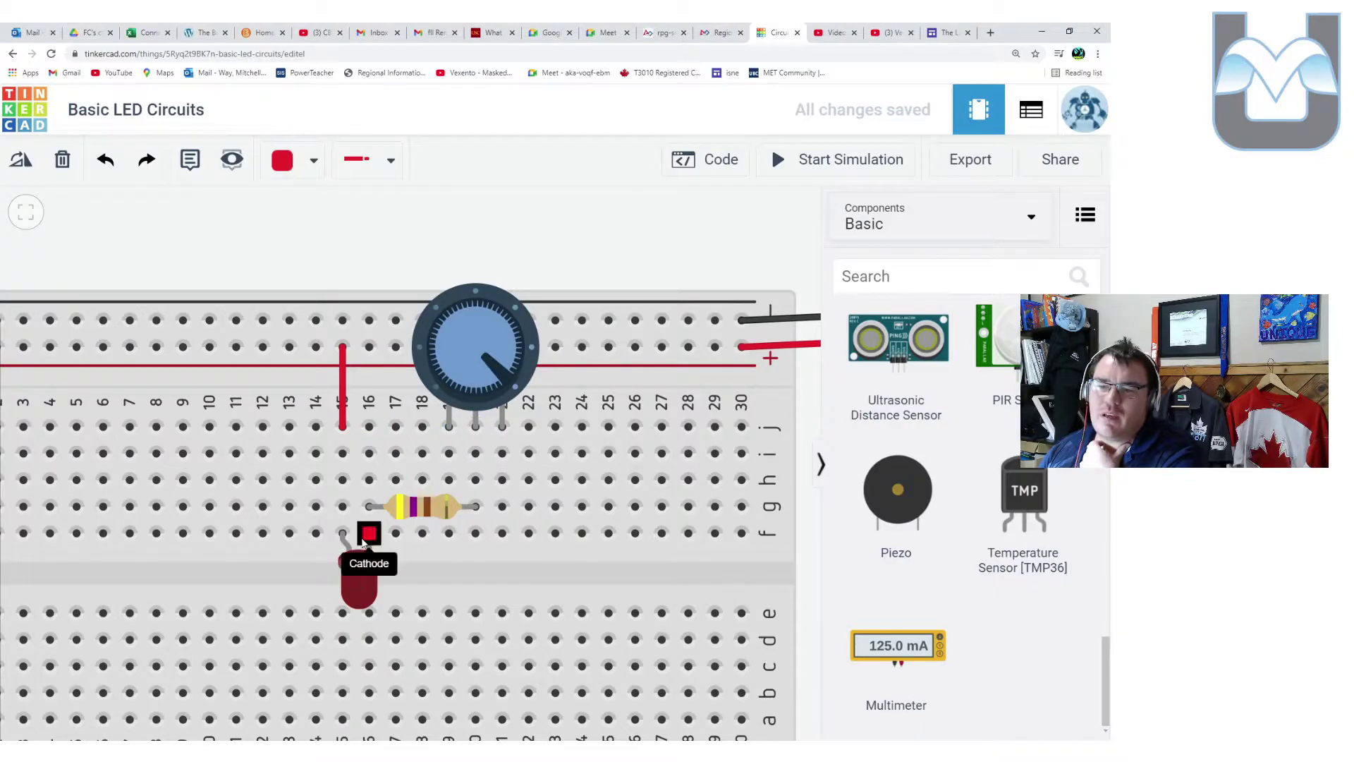
{"action": "mouse_move", "coordinate": [477, 390]}
{"action": "left_mouse_down"}
{"action": "mouse_move", "coordinate": [459, 391]}
{"action": "mouse_move", "coordinate": [486, 382]}
{"action": "left_mouse_up"}
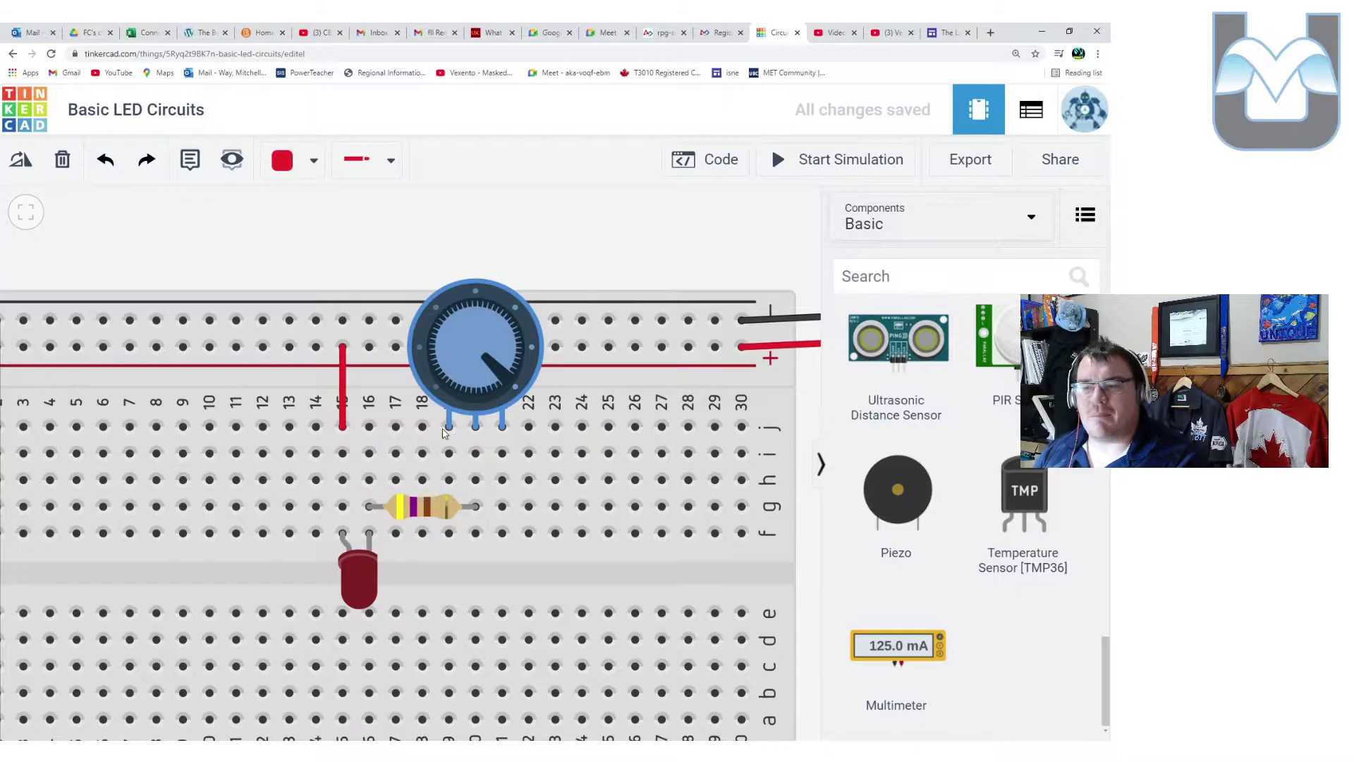
Wire the potentiometer's left pin to the top rail at column 17 with an L bend
{"action": "left_click", "coordinate": [448, 453]}
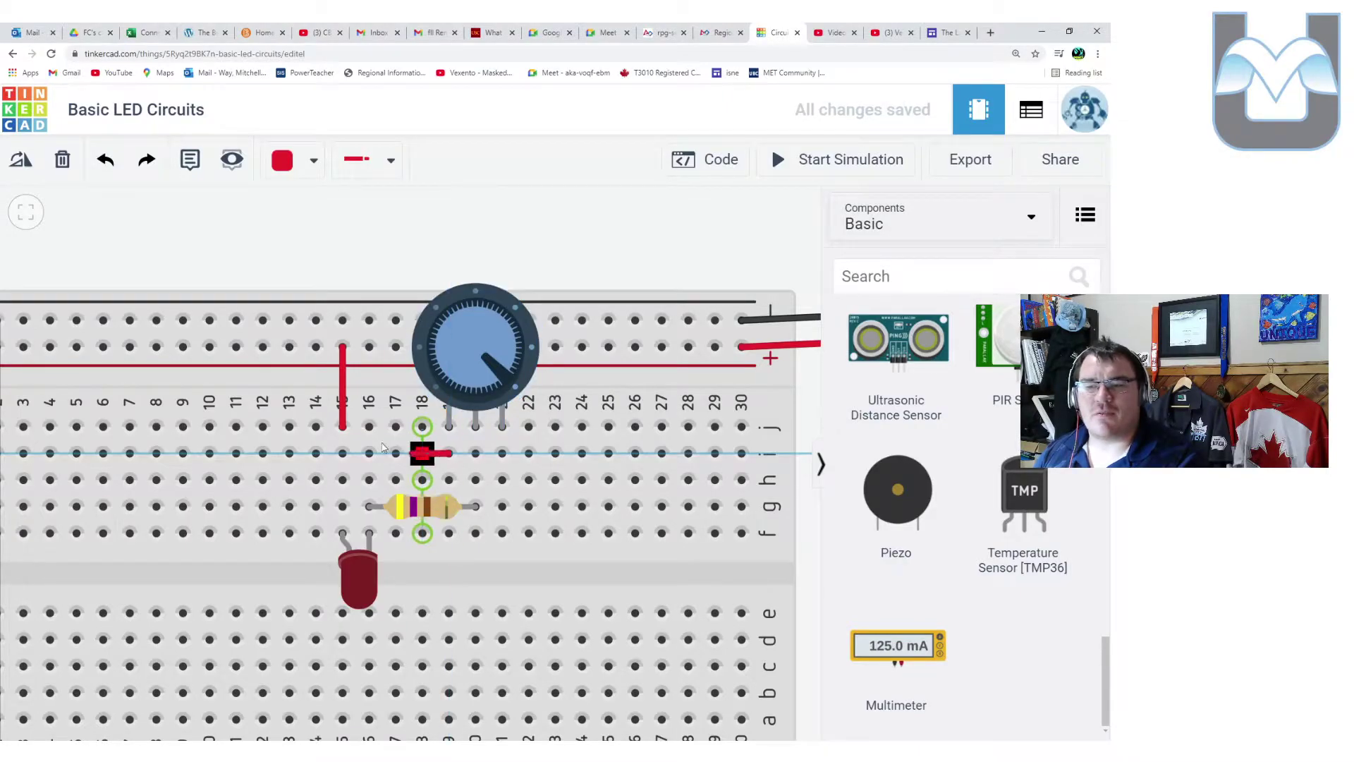
{"action": "left_click", "coordinate": [396, 347]}
{"action": "left_click_drag", "start_coordinate": [422, 399], "coordinate": [396, 457]}
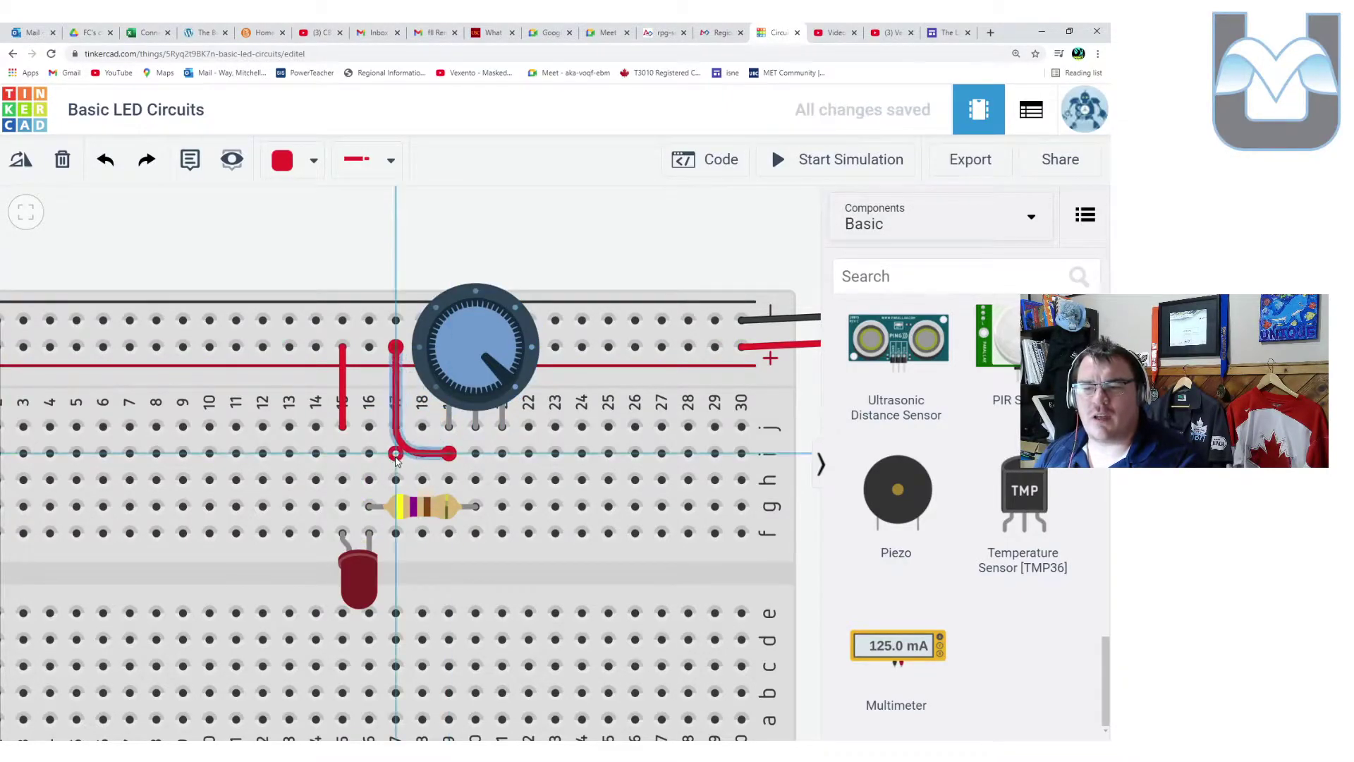
Wire the right pin to the top rail at column 23 with an L bend, coloured black
{"action": "left_click", "coordinate": [502, 453]}
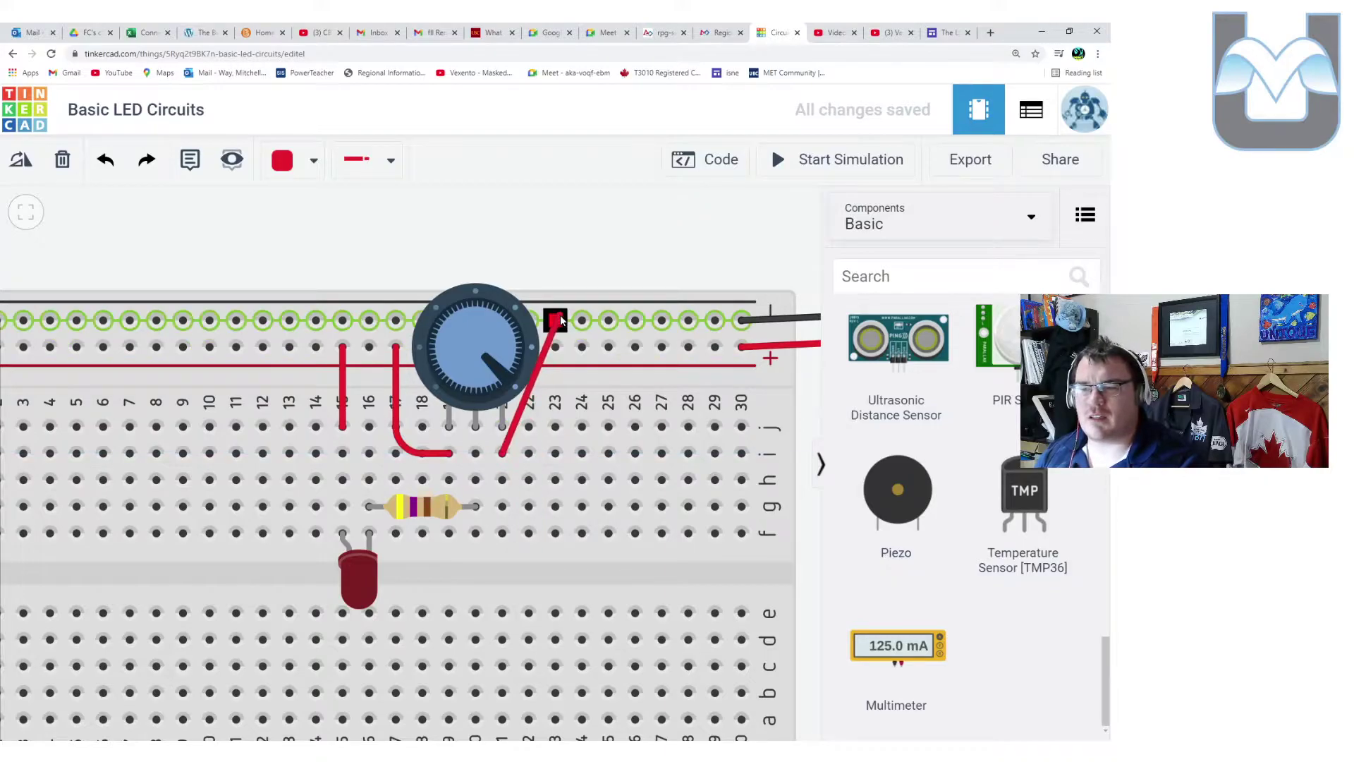
{"action": "left_click", "coordinate": [555, 320]}
{"action": "left_click_drag", "start_coordinate": [530, 384], "coordinate": [554, 455]}
{"action": "left_click", "coordinate": [304, 171]}
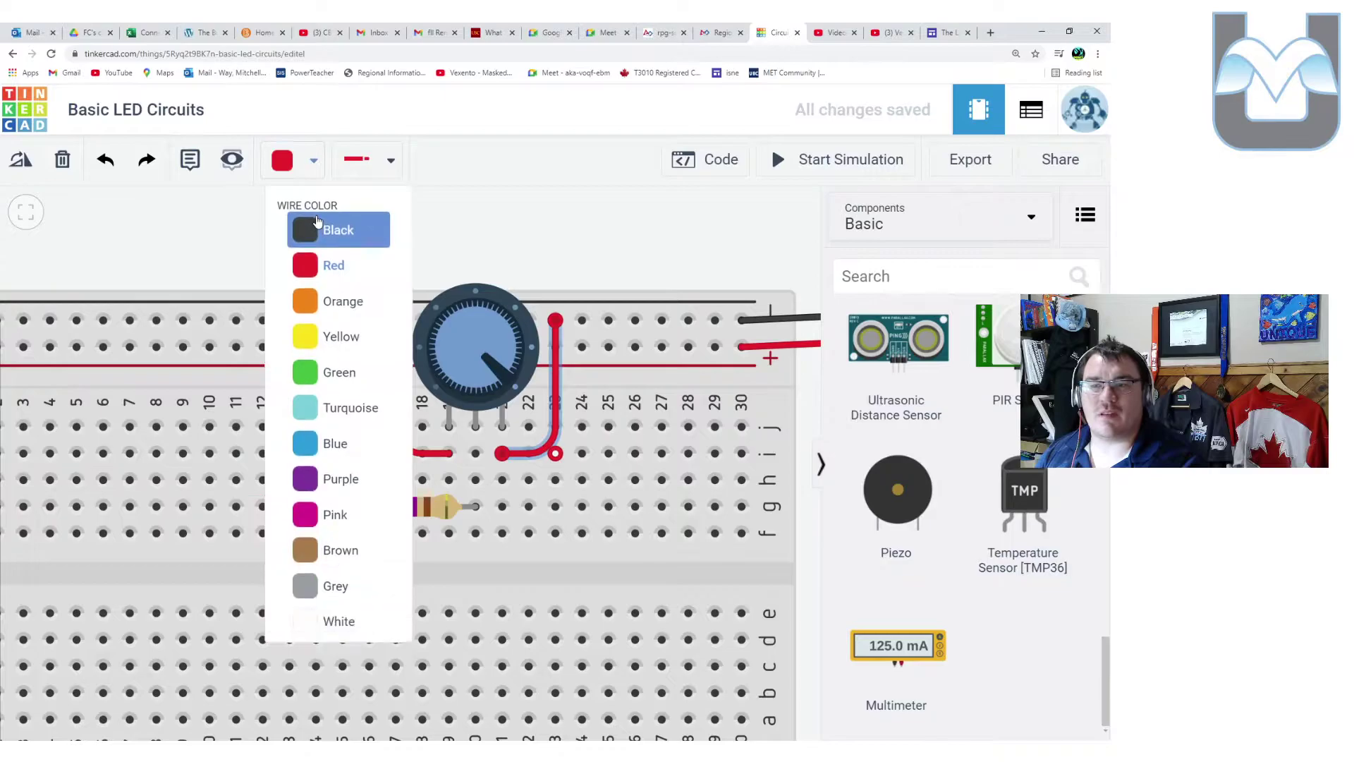
{"action": "left_click", "coordinate": [317, 224]}
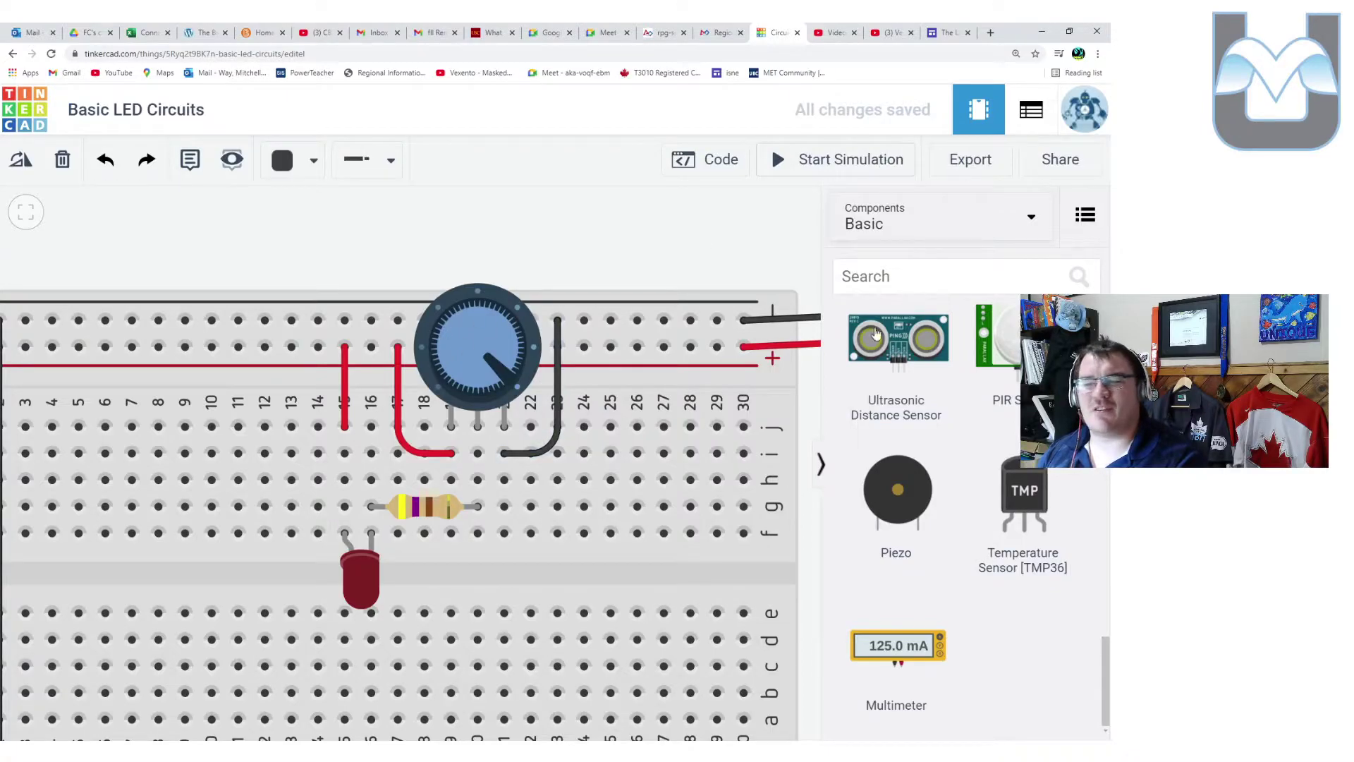
Simulate, turn the knob to dim then brighten the LED, and stop the simulation
{"action": "left_click", "coordinate": [820, 464]}
{"action": "left_click", "coordinate": [879, 161]}
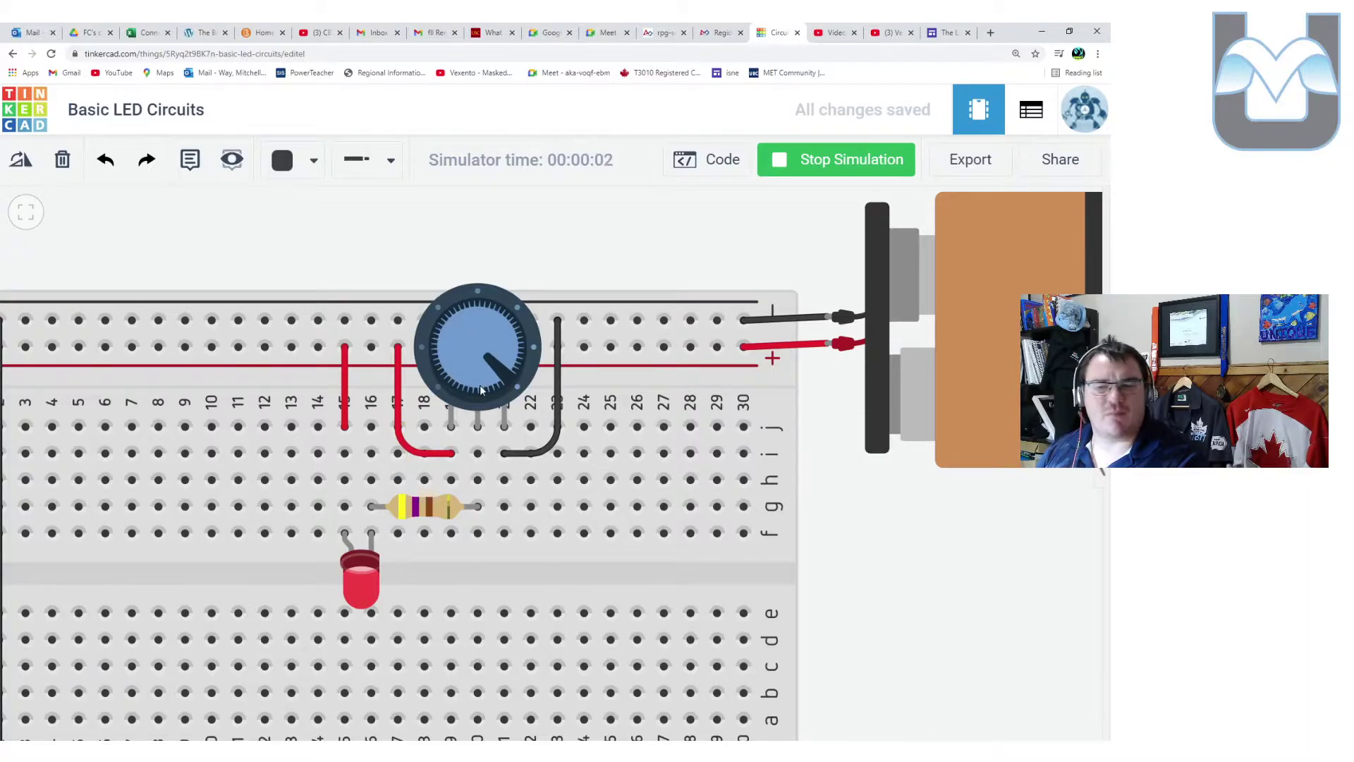
{"action": "left_click_drag", "start_coordinate": [507, 373], "coordinate": [456, 379]}
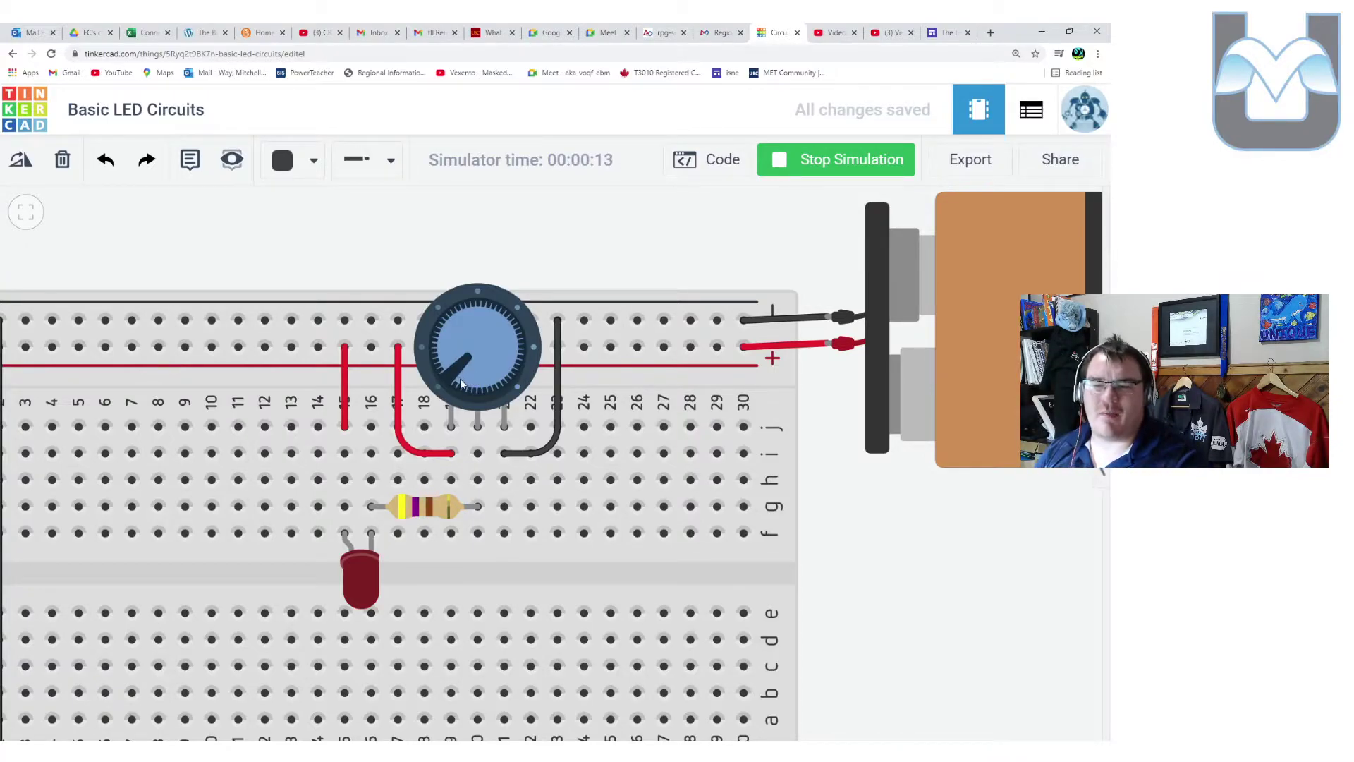
{"action": "left_click_drag", "start_coordinate": [460, 378], "coordinate": [499, 395]}
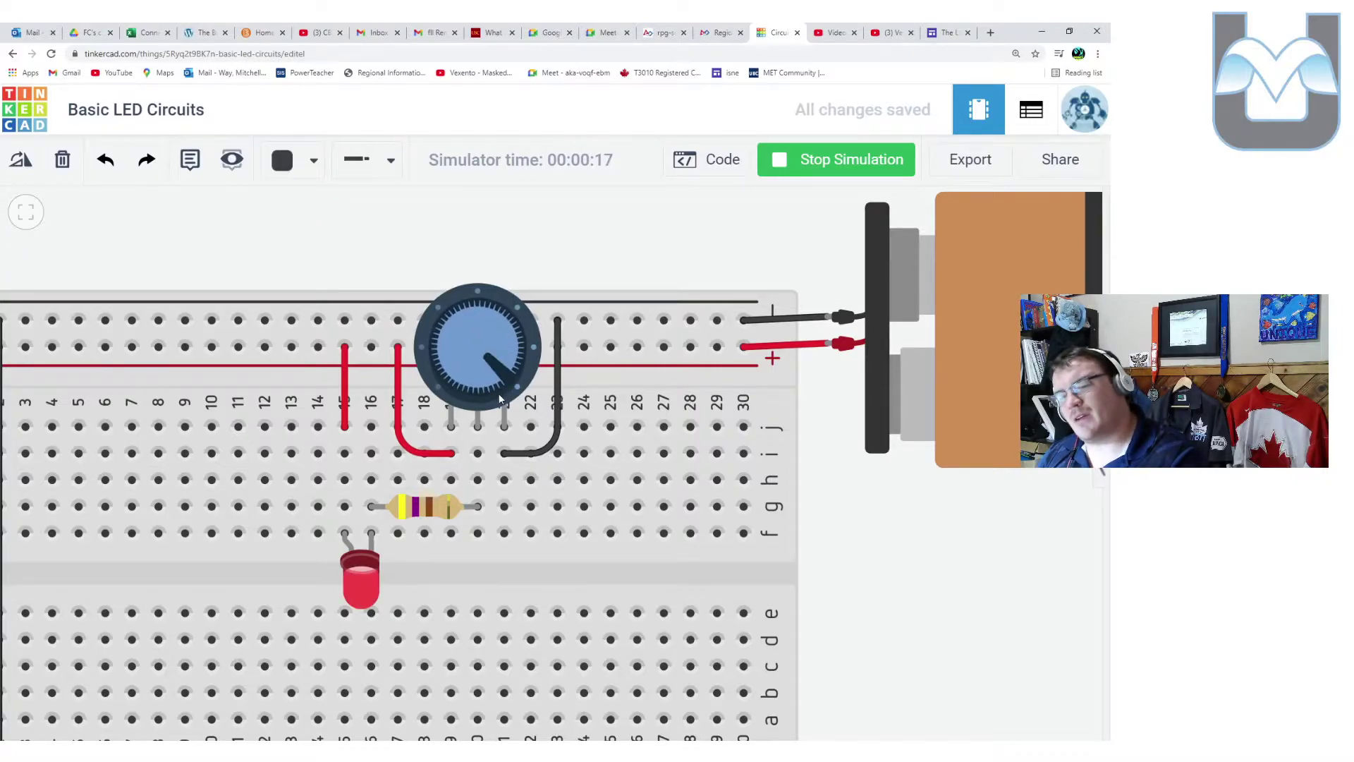
{"action": "left_click", "coordinate": [809, 155]}
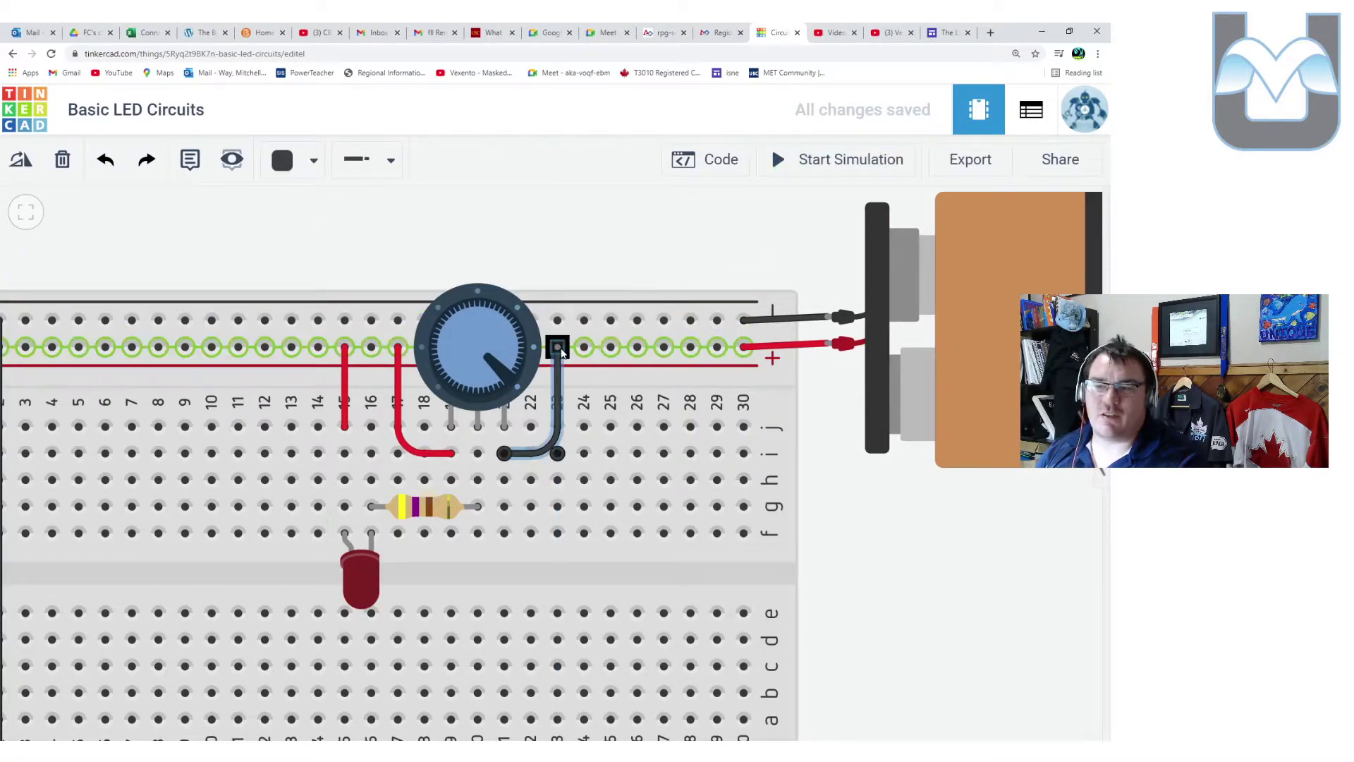
Move the column 17 wire to the other rail row, colour the column 22 wire red and column 17 black
{"action": "left_click_drag", "start_coordinate": [398, 346], "coordinate": [398, 320]}
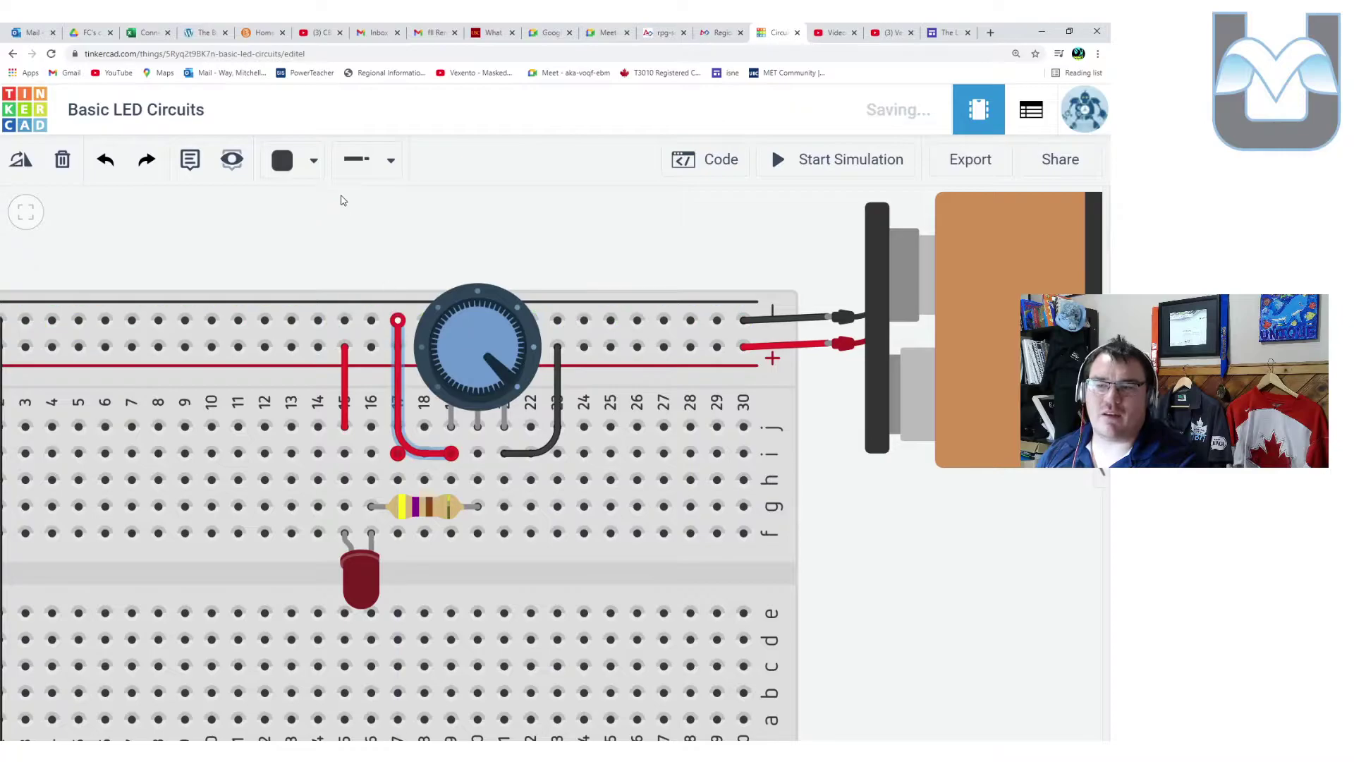
{"action": "left_click", "coordinate": [313, 160]}
{"action": "left_click", "coordinate": [302, 263]}
{"action": "left_click", "coordinate": [557, 373]}
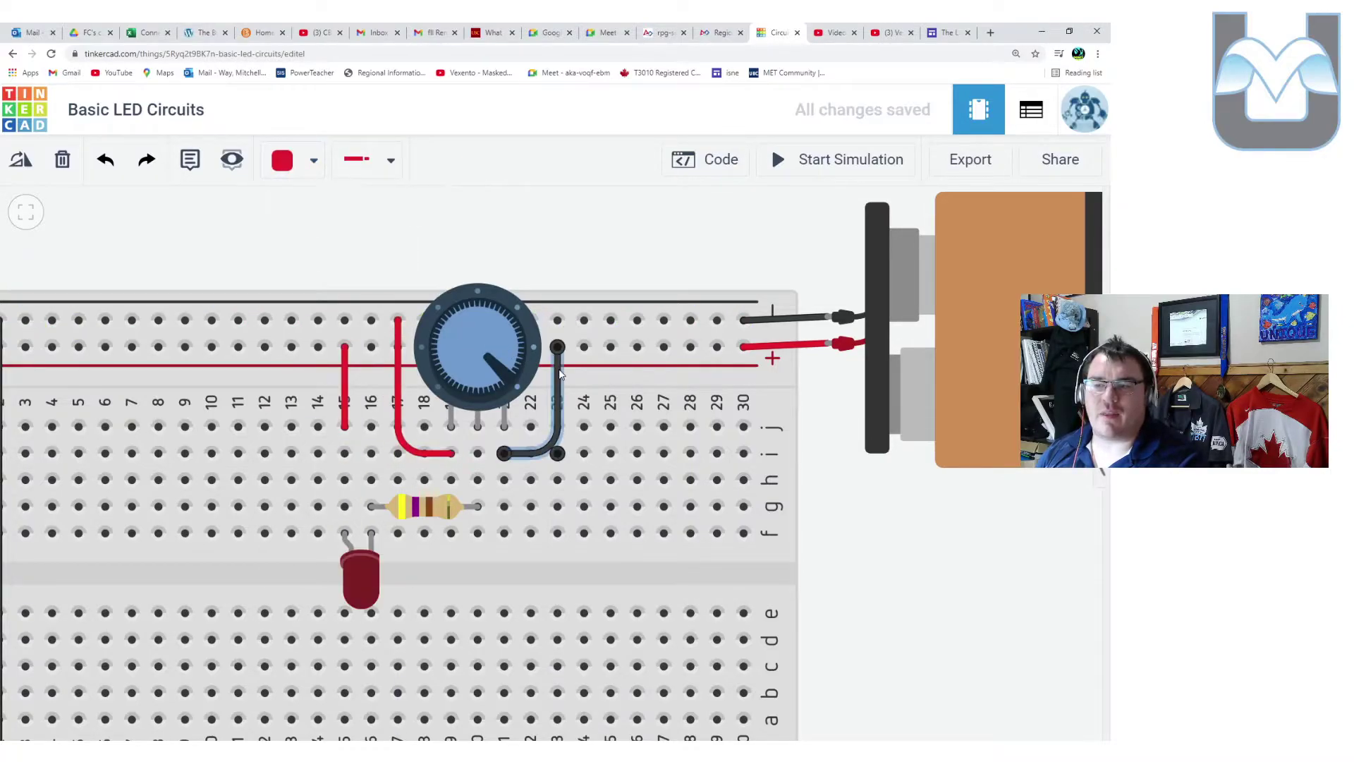
{"action": "left_click", "coordinate": [293, 161]}
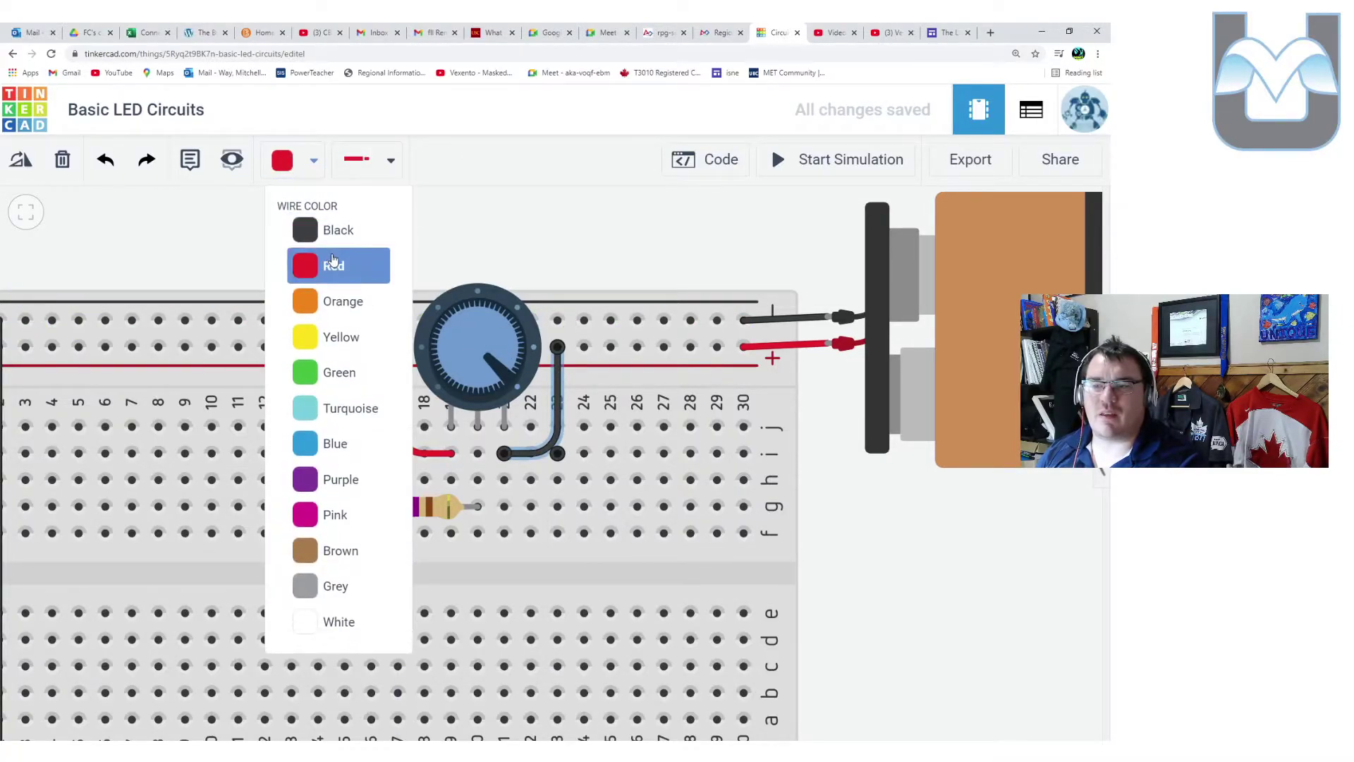
{"action": "left_click", "coordinate": [302, 263]}
{"action": "left_click", "coordinate": [399, 358]}
{"action": "left_click", "coordinate": [312, 160]}
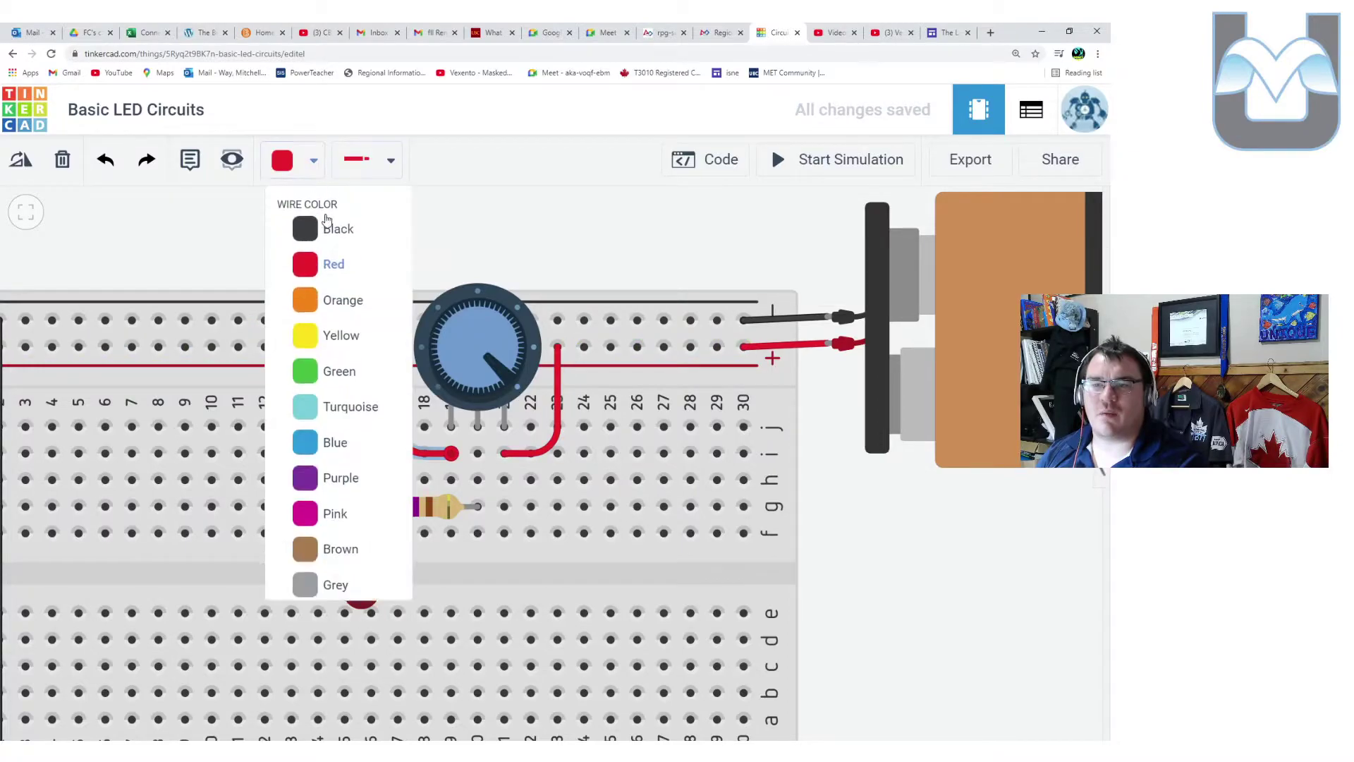
{"action": "left_click", "coordinate": [303, 223]}
Rerun the simulation, turn the potentiometer knob to test the LED, then stop it
{"action": "left_click_drag", "start_coordinate": [696, 243], "coordinate": [715, 241]}
{"action": "left_click", "coordinate": [833, 164]}
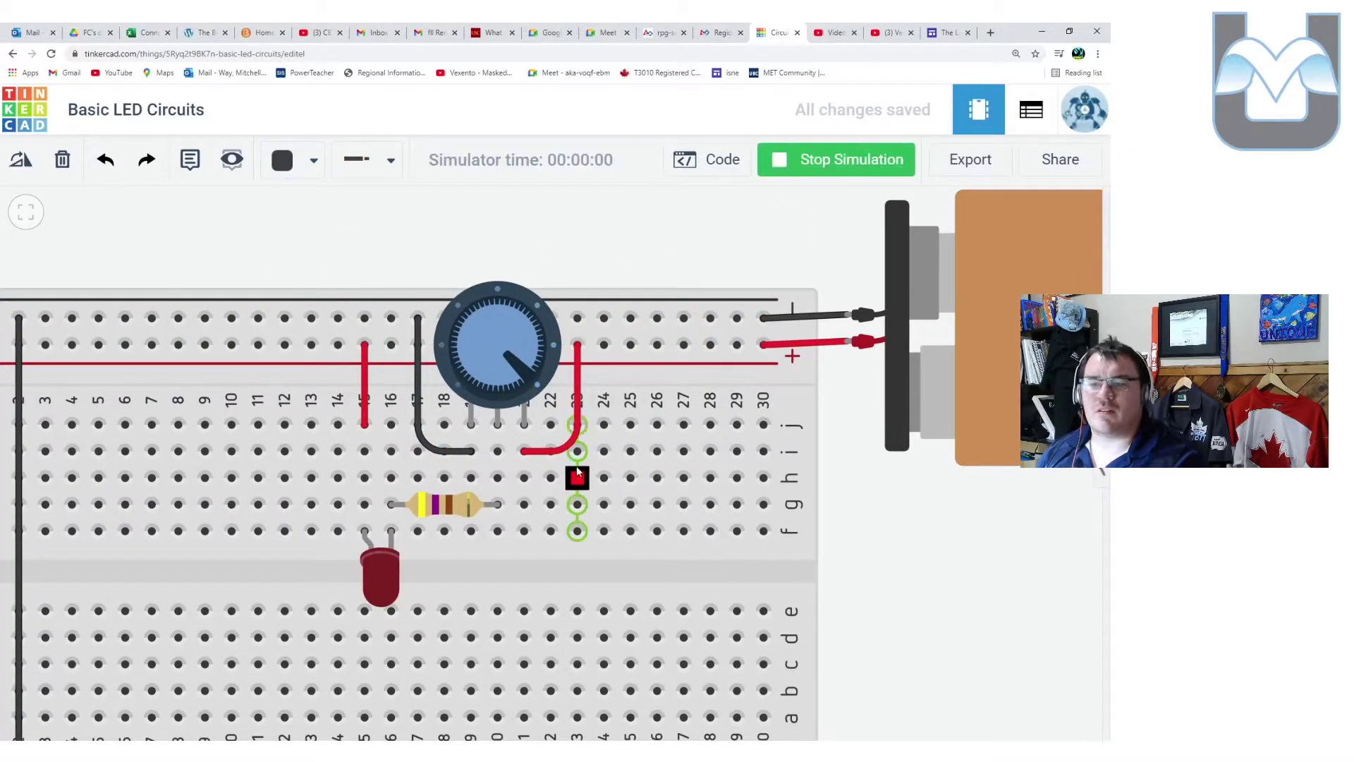
{"action": "left_click_drag", "start_coordinate": [522, 374], "coordinate": [495, 387]}
{"action": "left_click", "coordinate": [835, 159]}
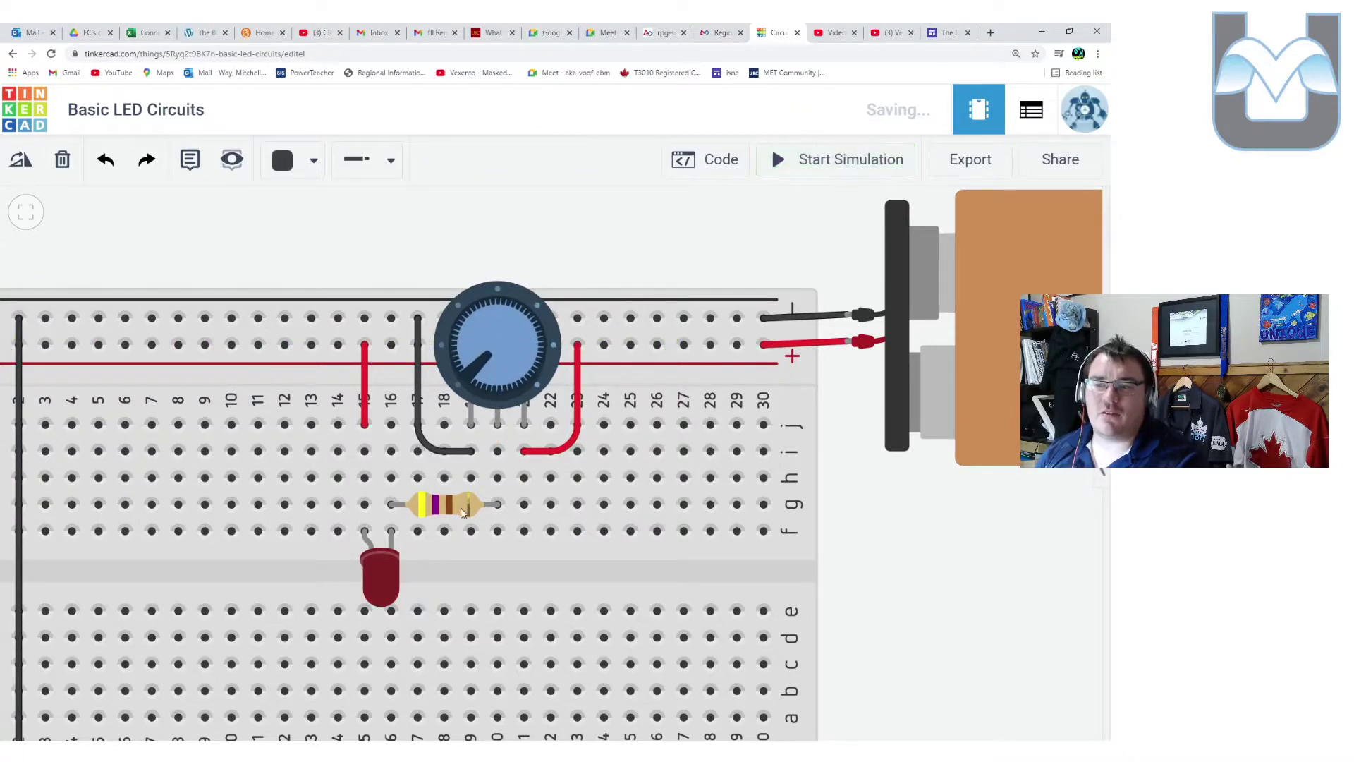
Change the resistor's resistance from 470 to 1 Ω
{"action": "left_click", "coordinate": [452, 513]}
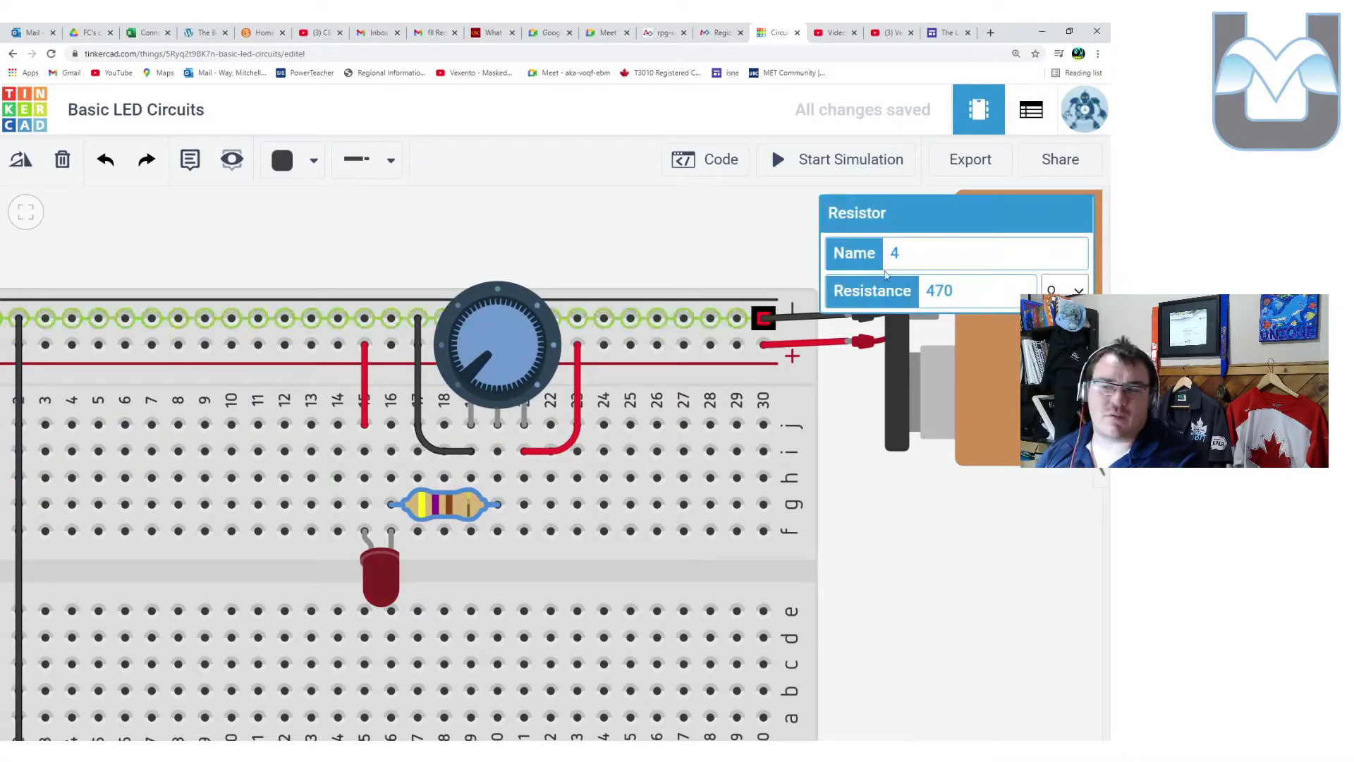
{"action": "left_click", "coordinate": [1002, 291]}
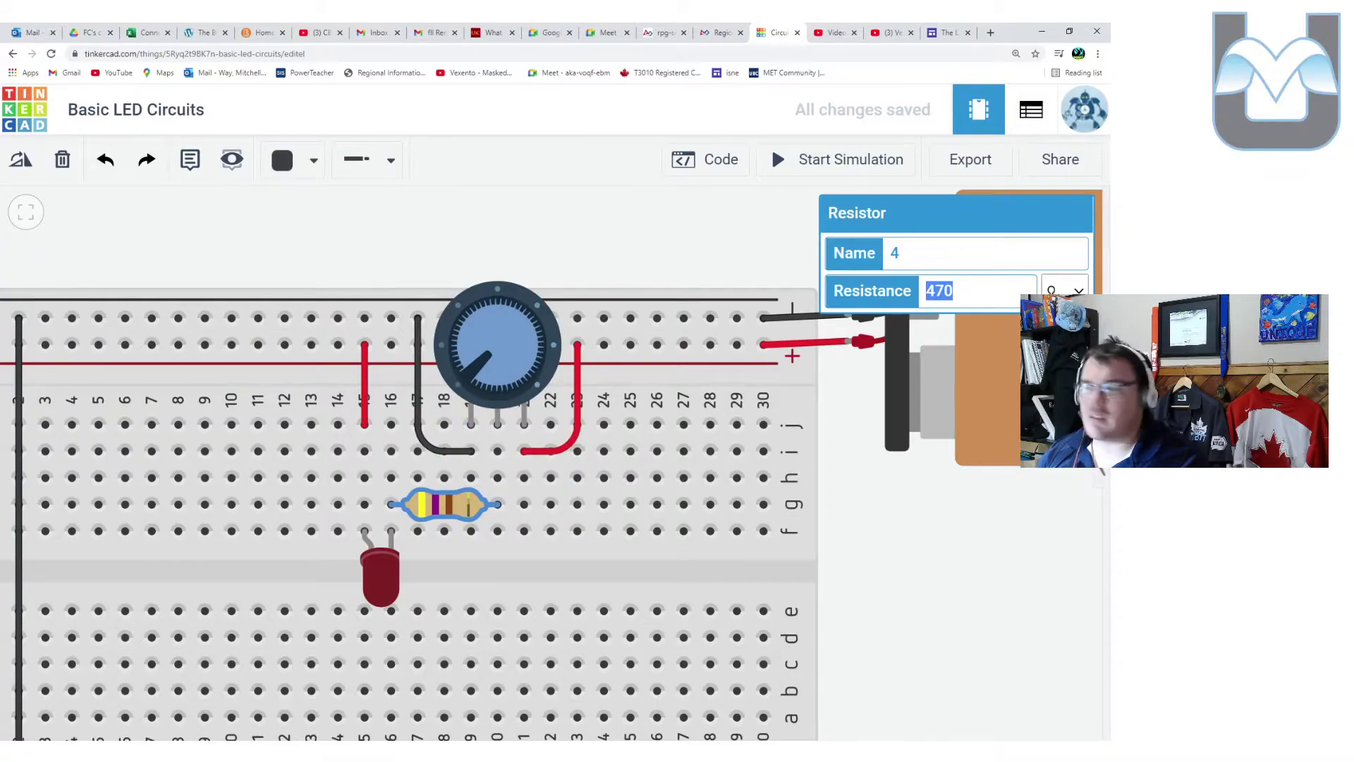
{"action": "type", "text": "1"}
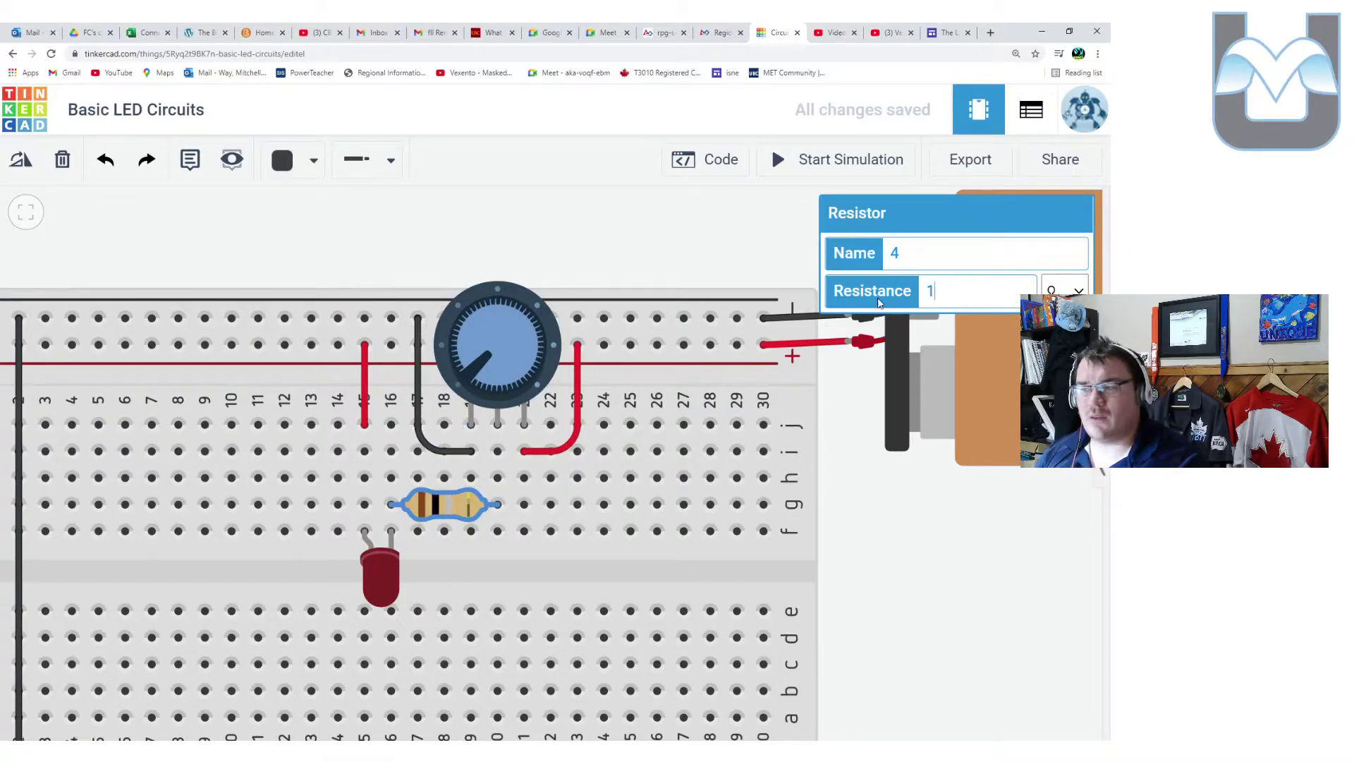
{"action": "left_click", "coordinate": [641, 260]}
Simulate and turn the knob, showing the LED overloaded at 764 mA, then stop
{"action": "left_click", "coordinate": [823, 161]}
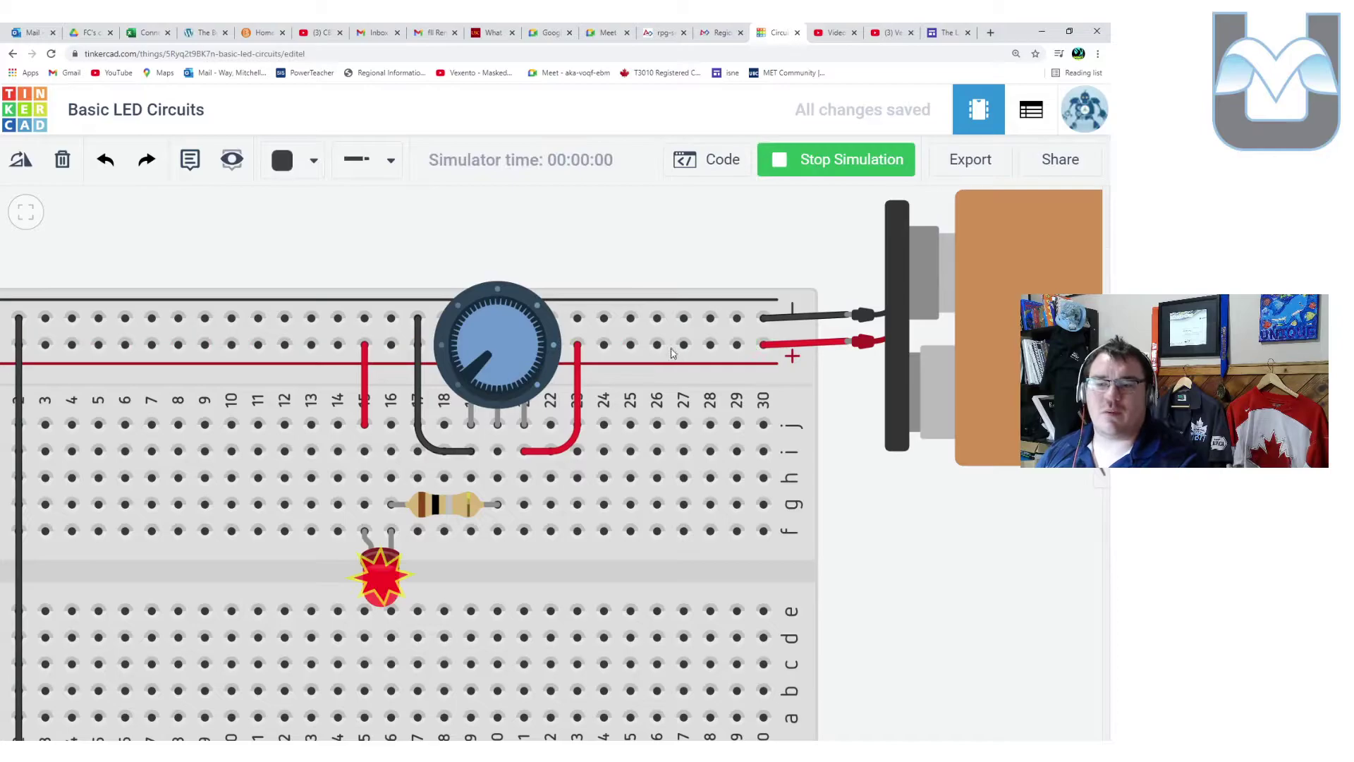
{"action": "mouse_move", "coordinate": [383, 582]}
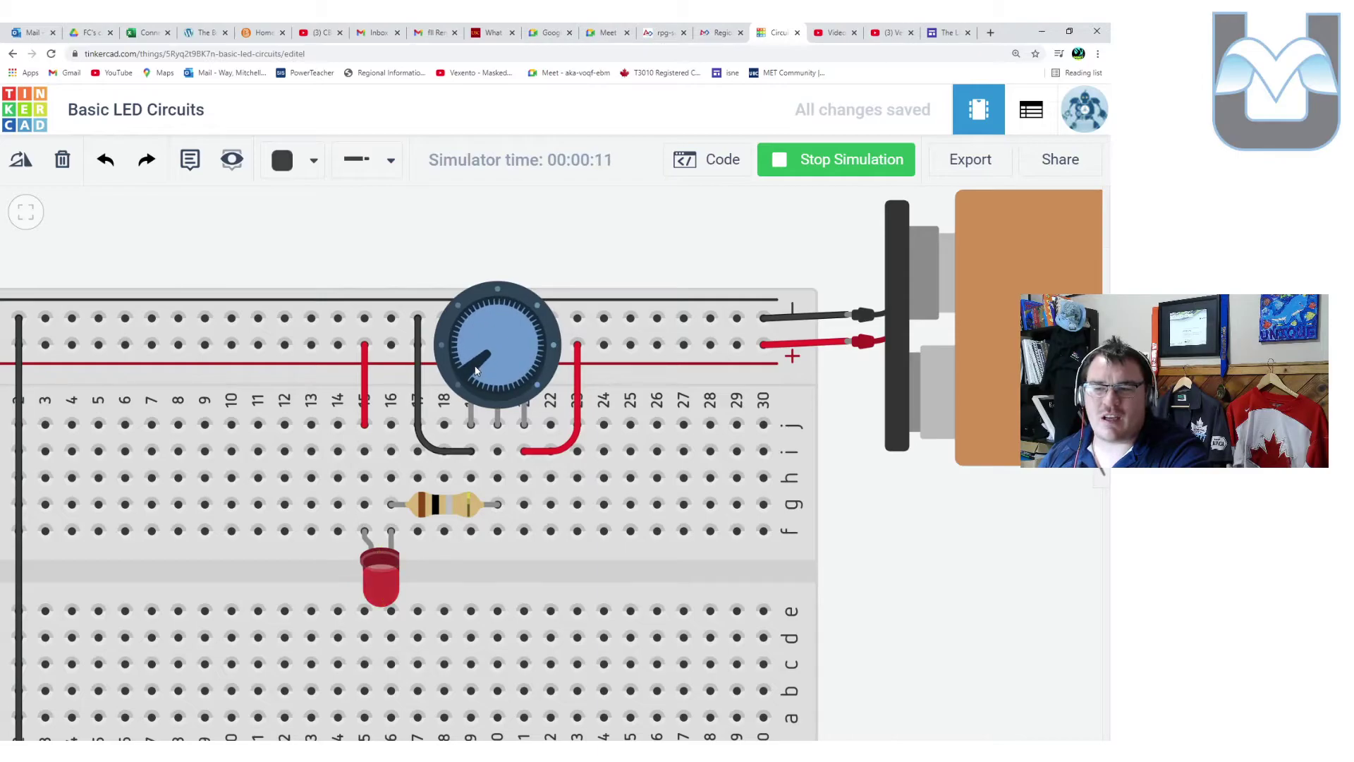
{"action": "left_click_drag", "start_coordinate": [476, 370], "coordinate": [505, 381]}
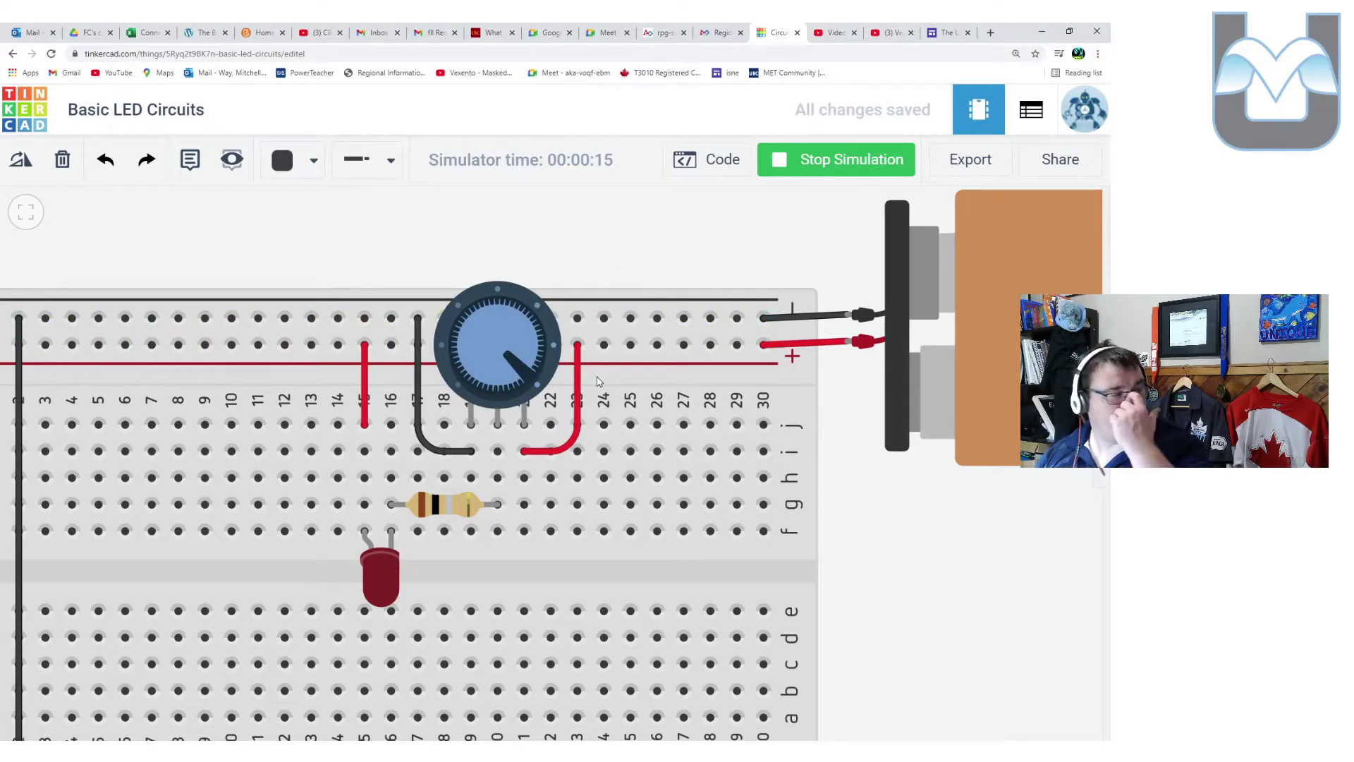
{"action": "left_click", "coordinate": [819, 174]}
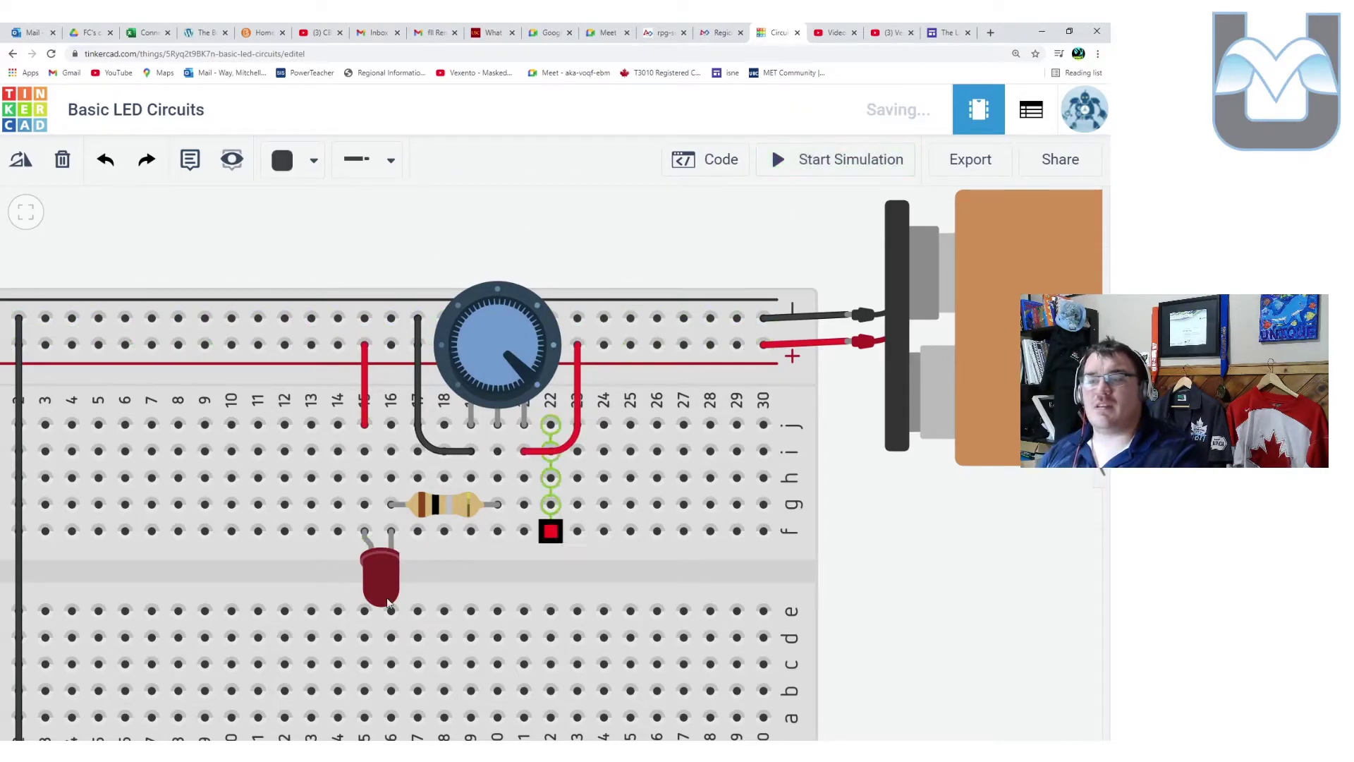